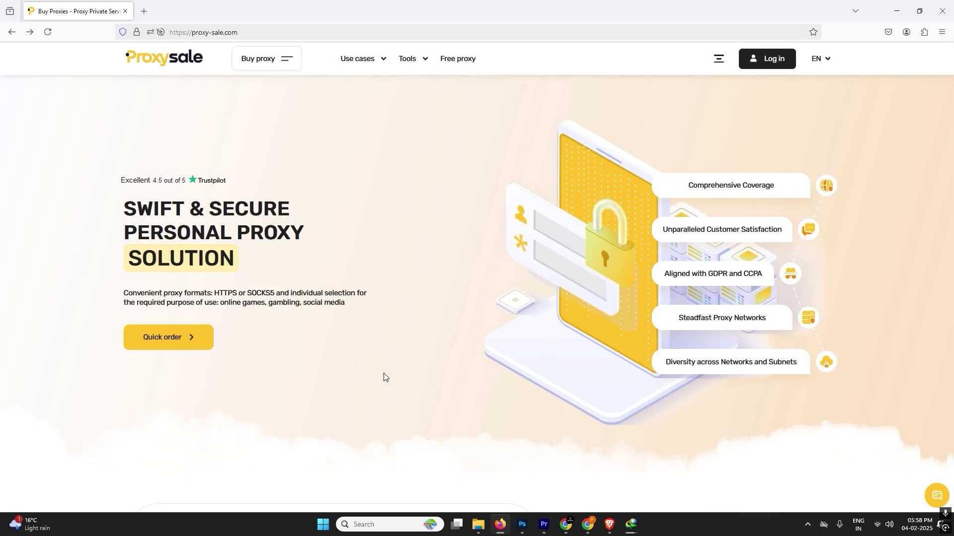
Browse the countries offered for IPv4, IPv6 and ISP proxies in the proxy chooser
click(279, 64)
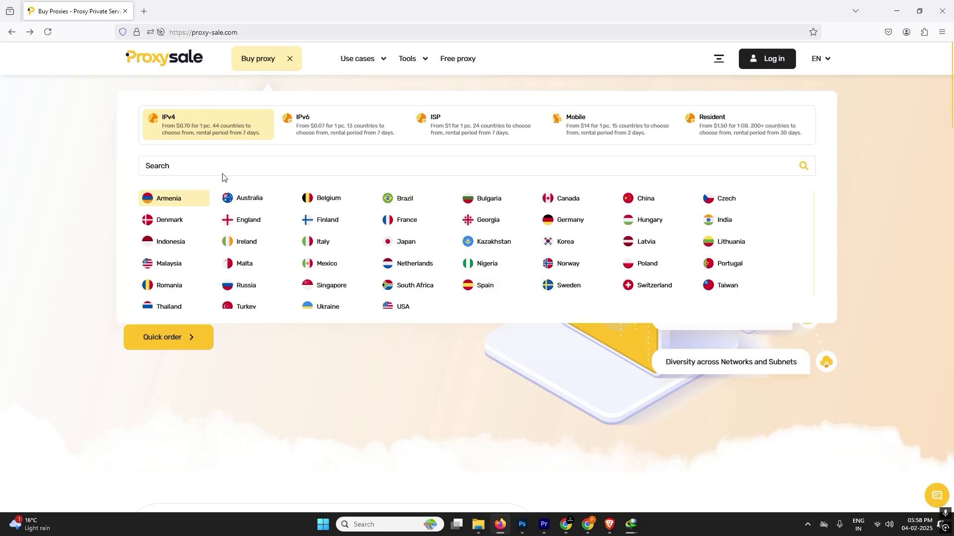
click(348, 130)
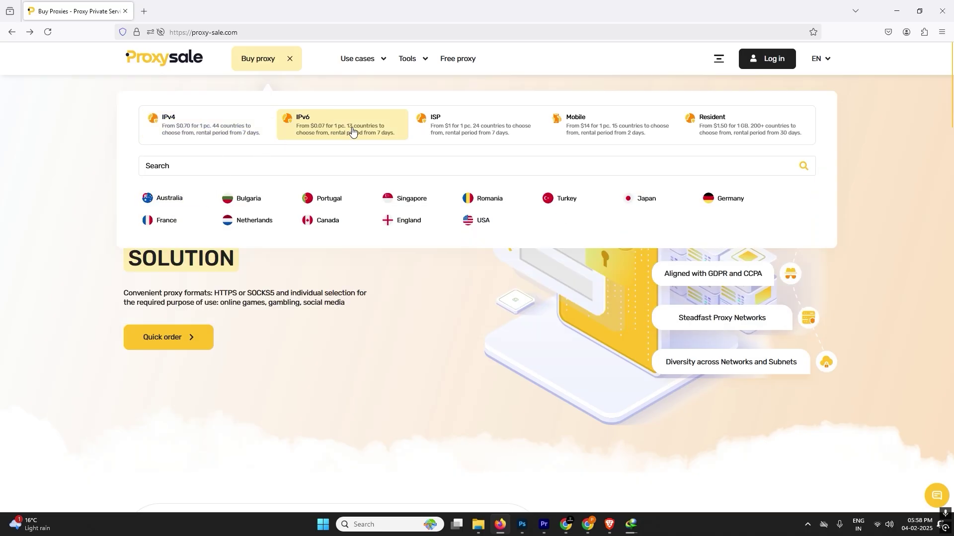
click(456, 131)
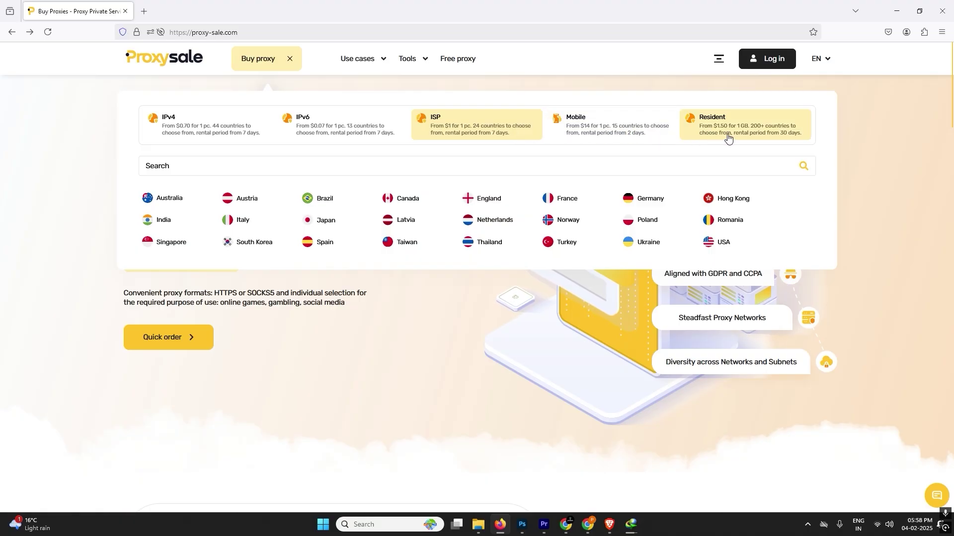
click(244, 120)
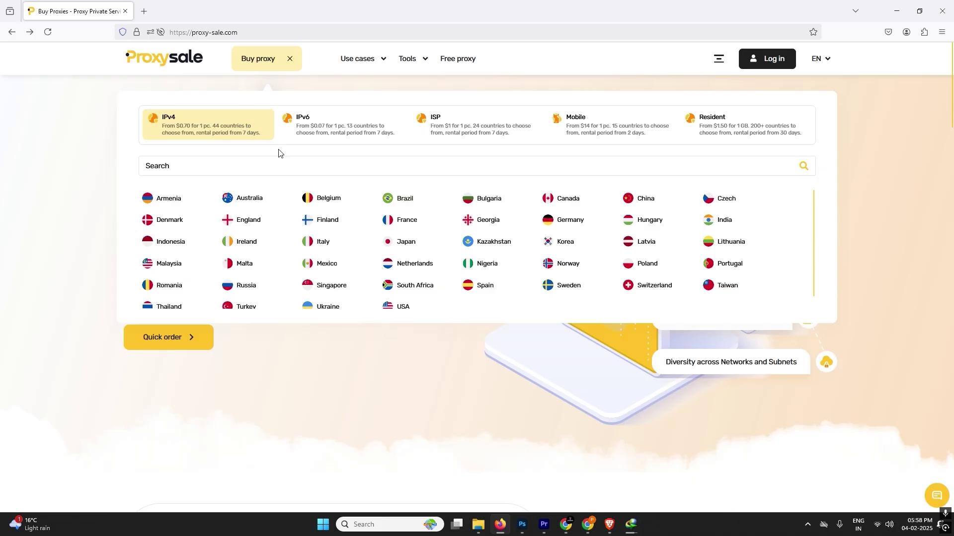
scroll(279, 156, down, 1)
scroll(280, 164, up, 1)
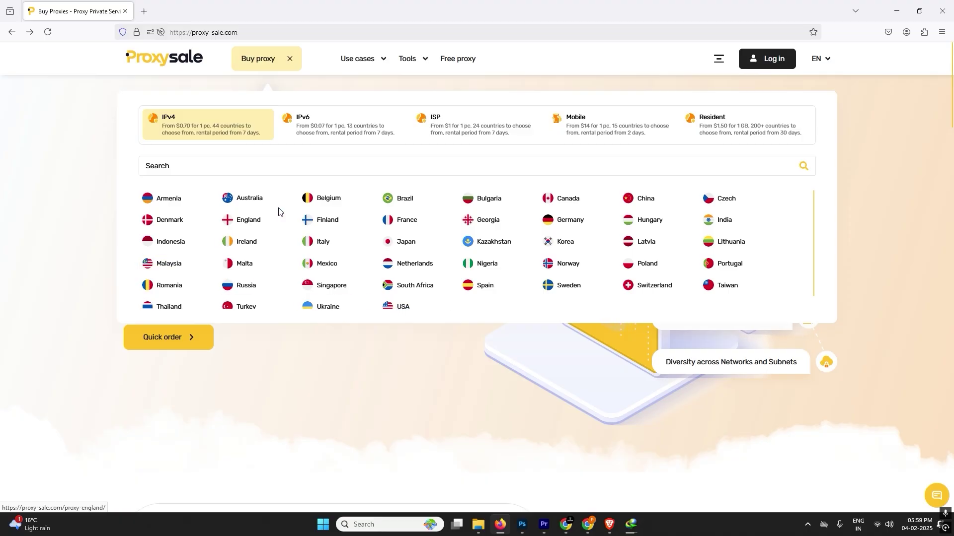
click(355, 360)
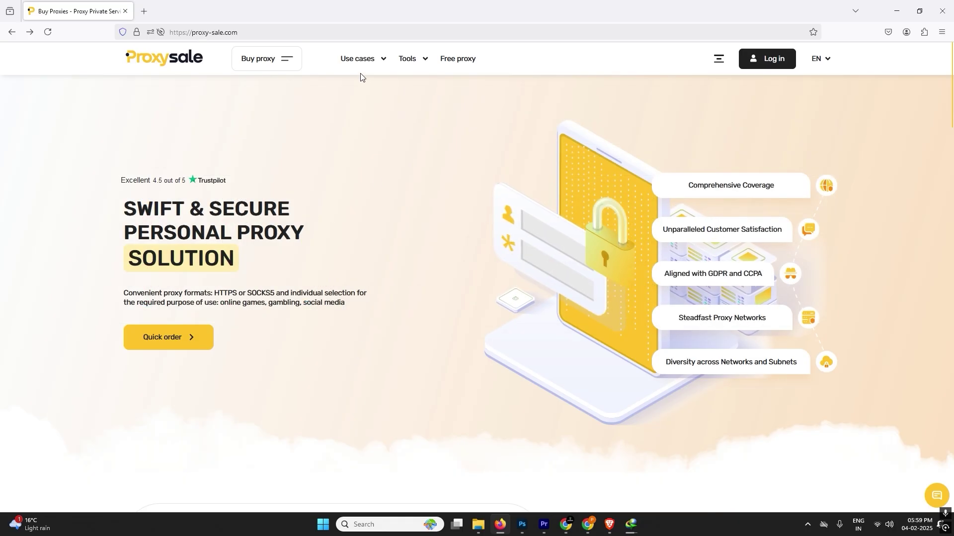
Look through the proxy use-case categories
click(362, 59)
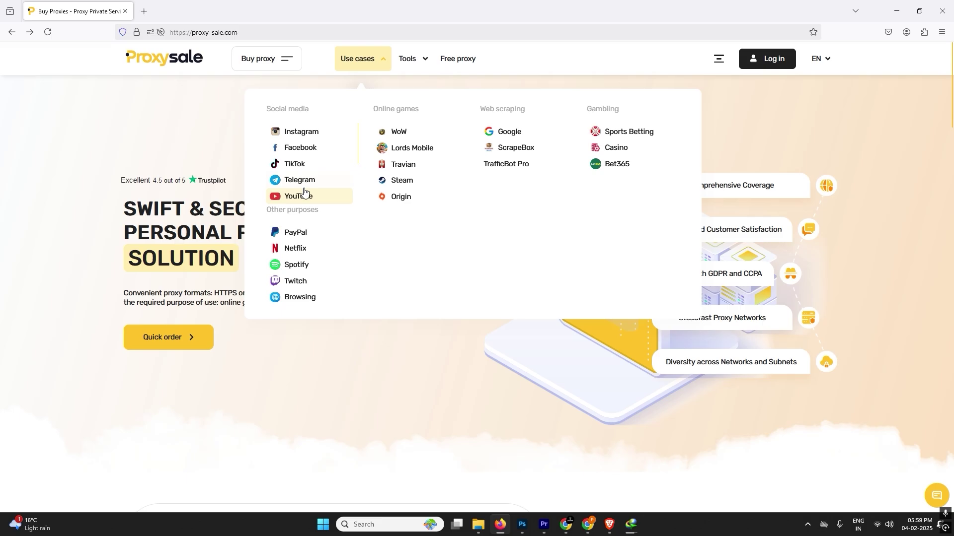
scroll(313, 224, down, 1)
scroll(300, 264, up, 4)
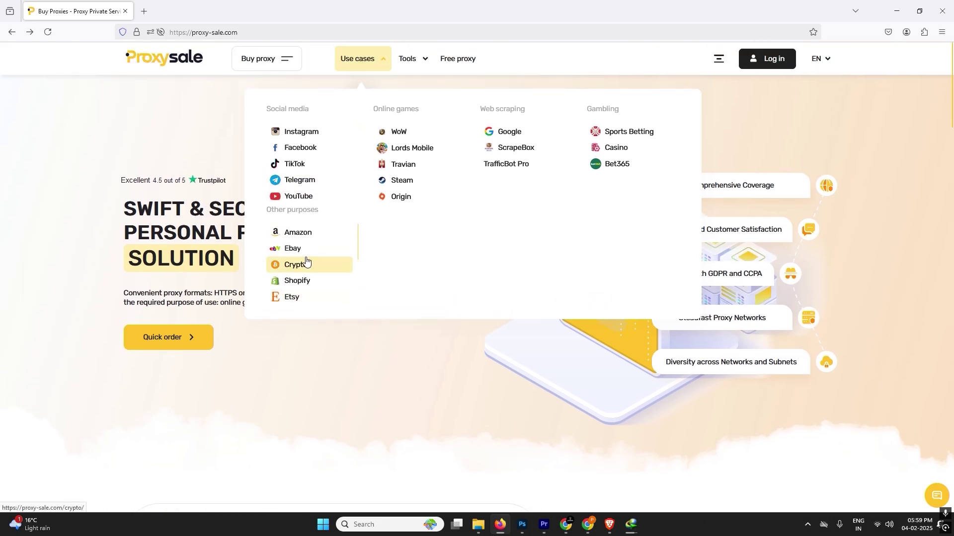
scroll(410, 145, down, 3)
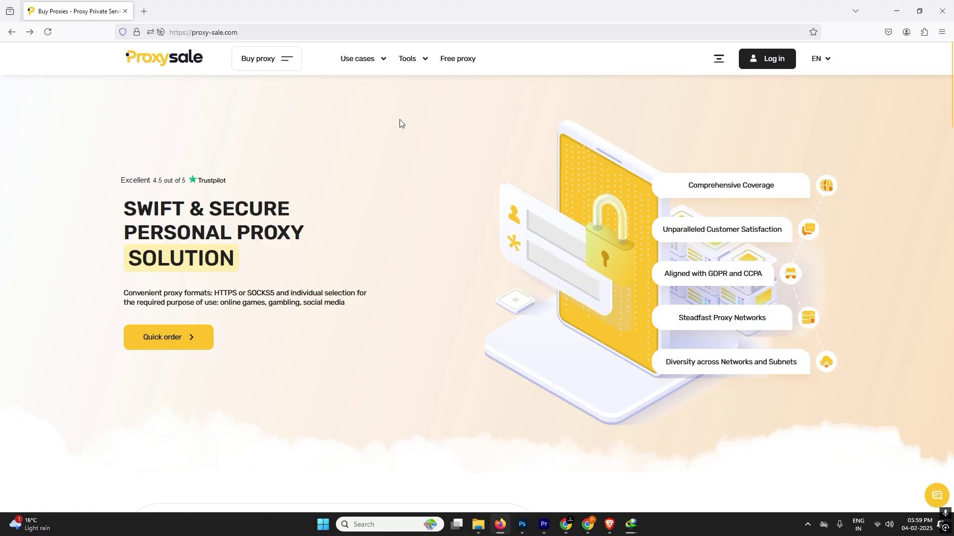
Open the Free proxy list and set its country filter to India
mouse_move(416, 71)
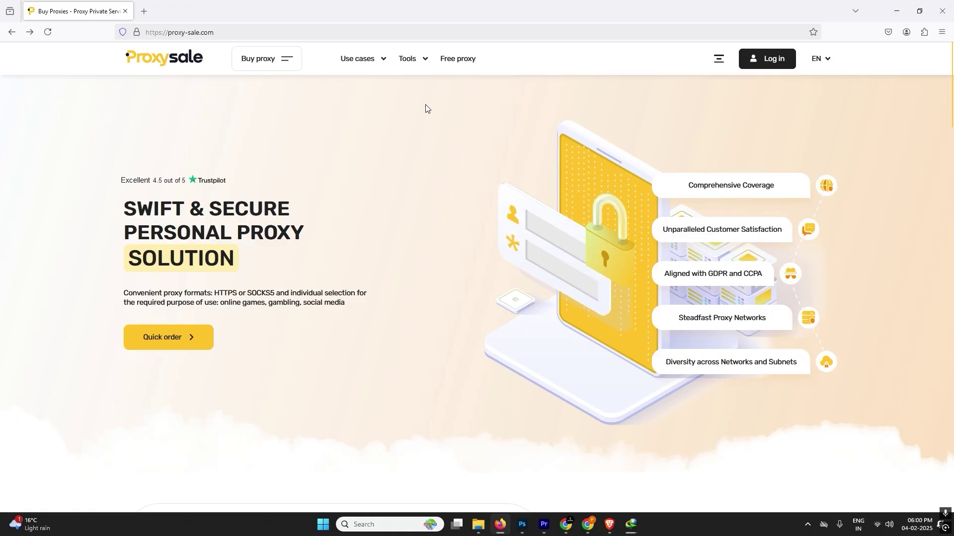
click(457, 59)
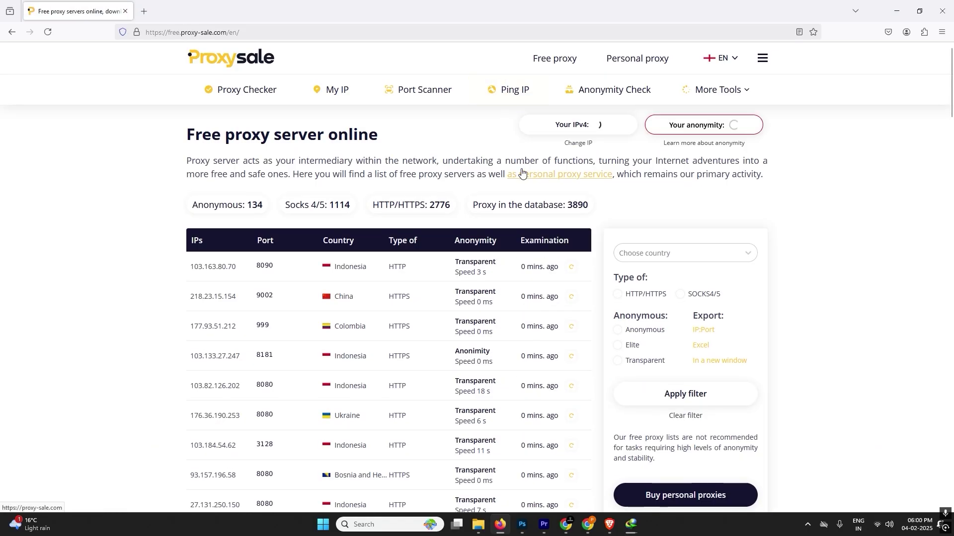
click(656, 262)
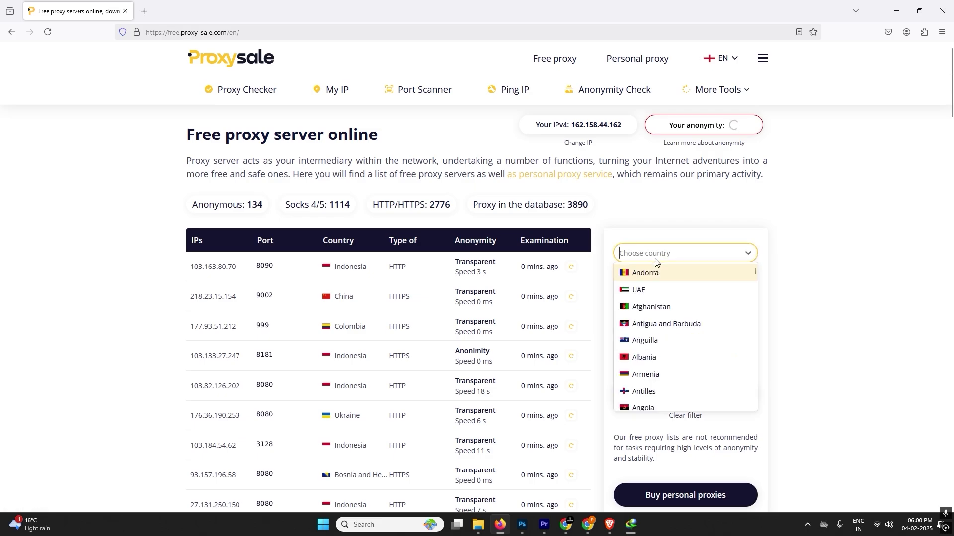
text(indi)
key(Return)
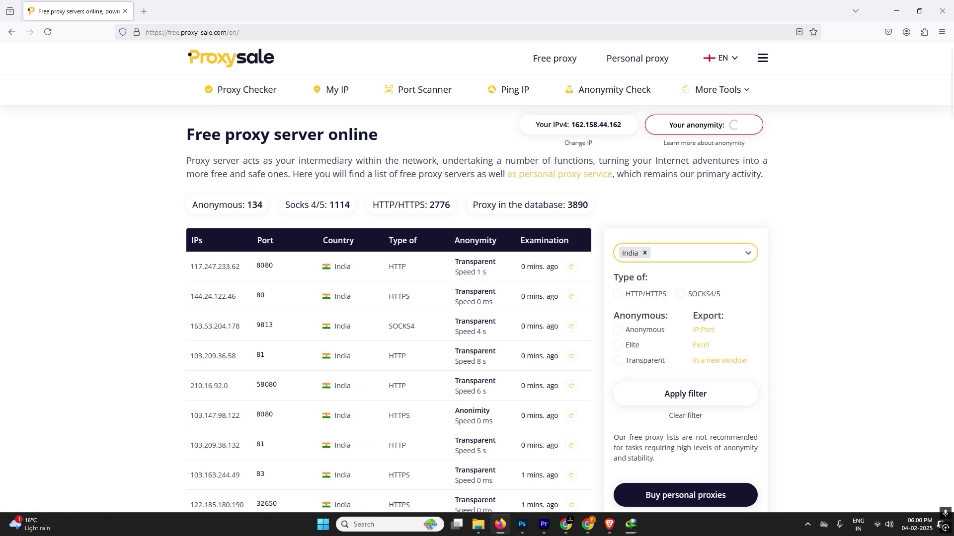
scroll(405, 418, down, 2)
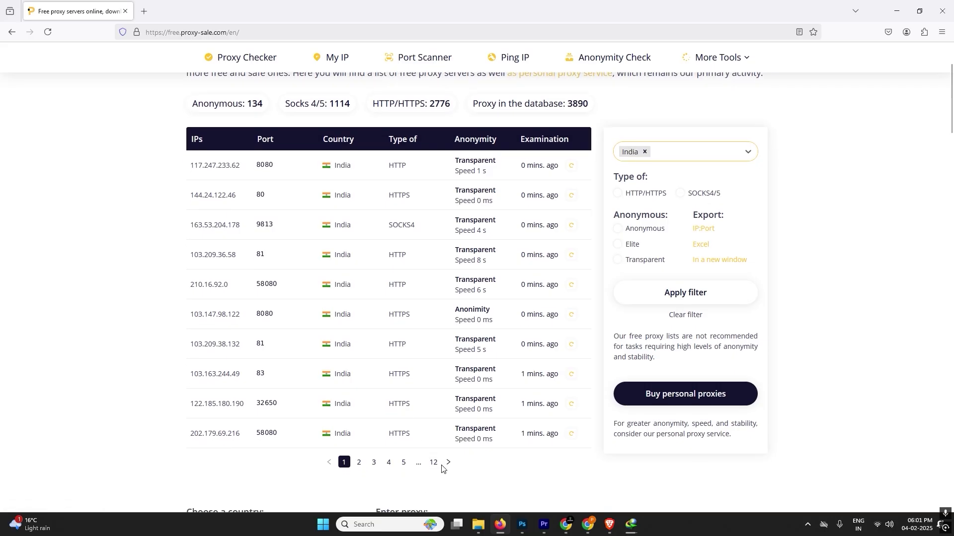
scroll(501, 412, up, 2)
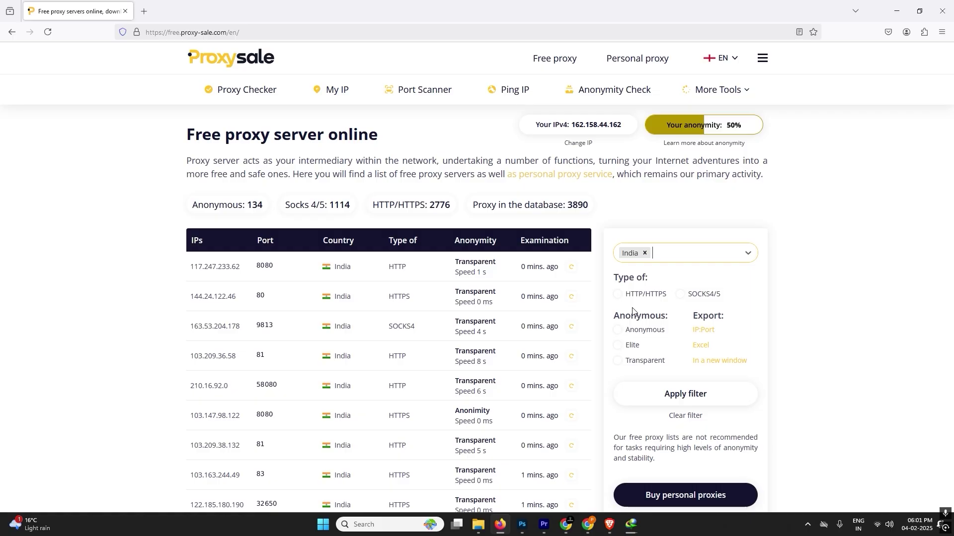
Open the Buy Private India IPv4 proxy page with Social networks as the purpose of use
click(623, 63)
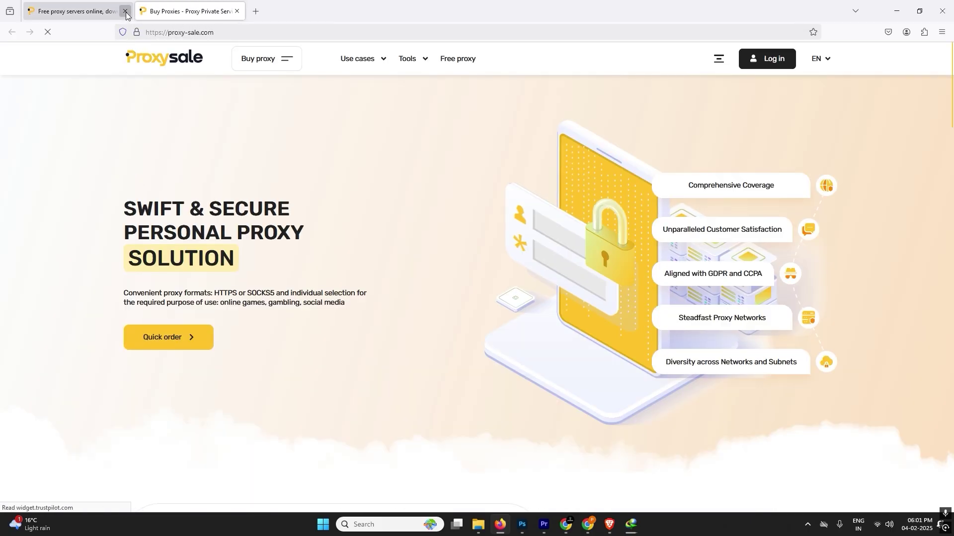
click(125, 11)
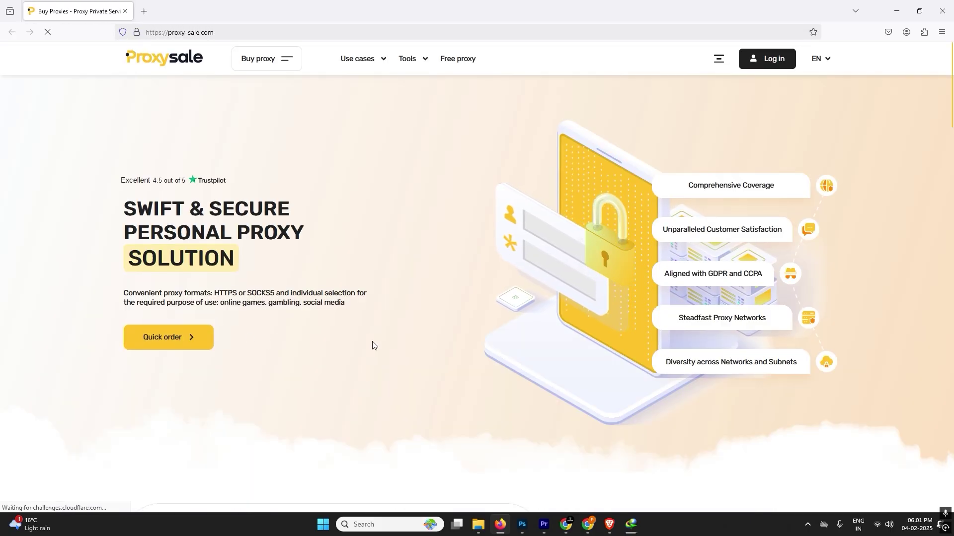
click(279, 67)
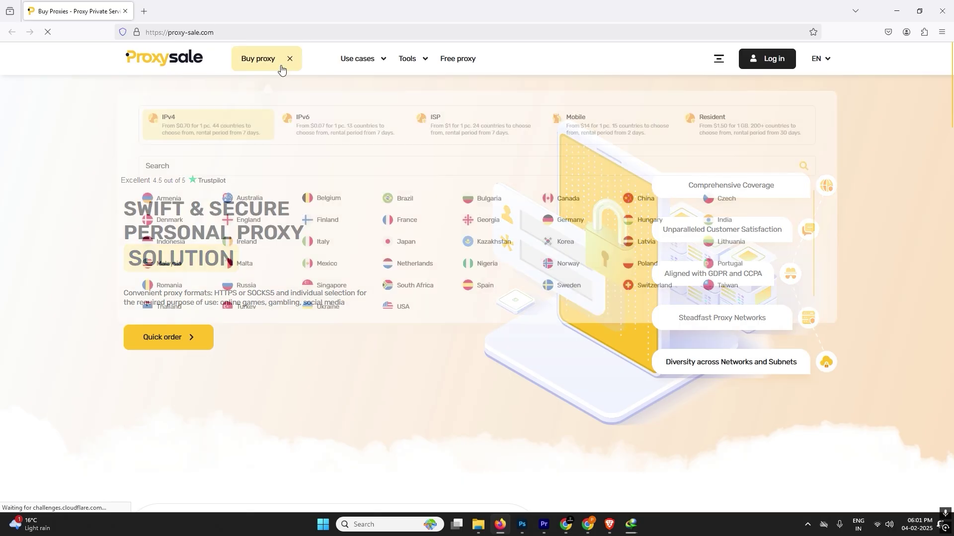
click(725, 221)
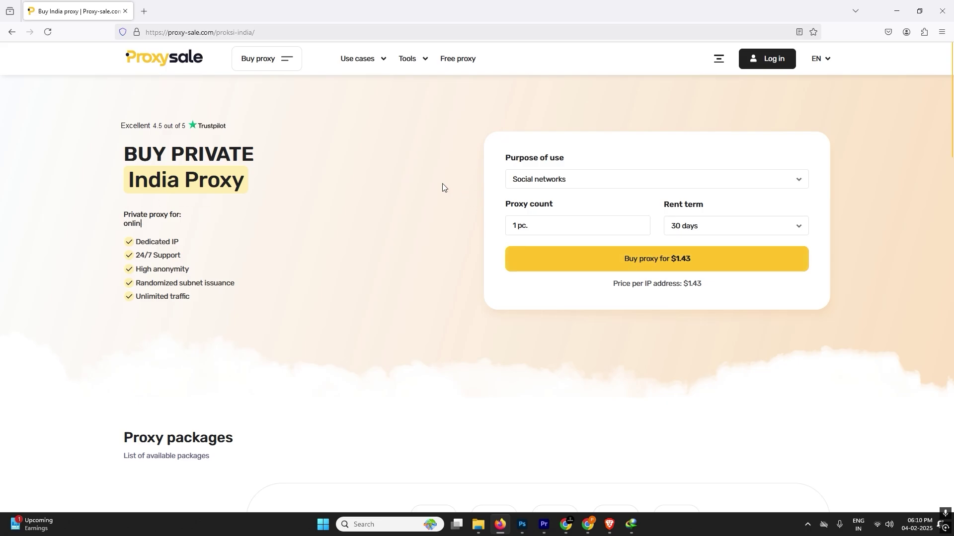
click(541, 179)
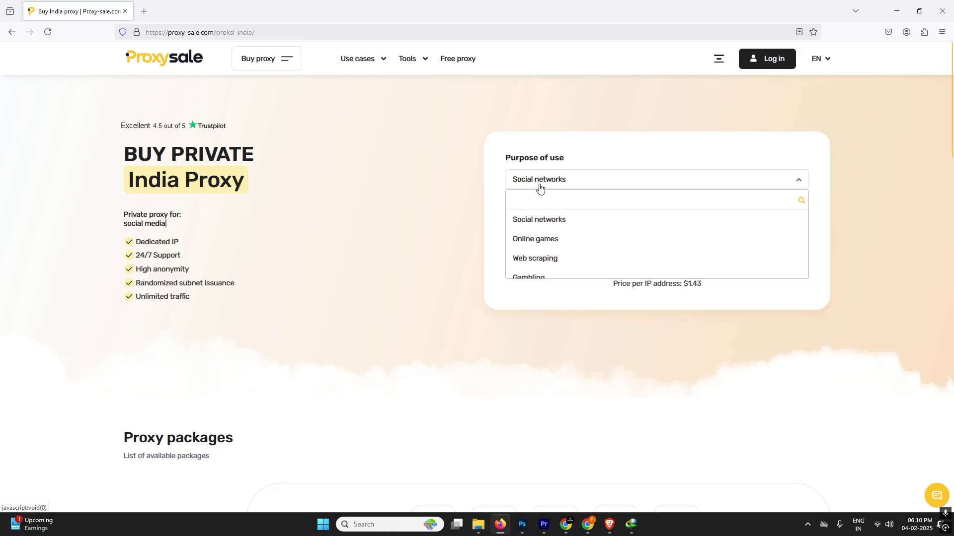
click(531, 222)
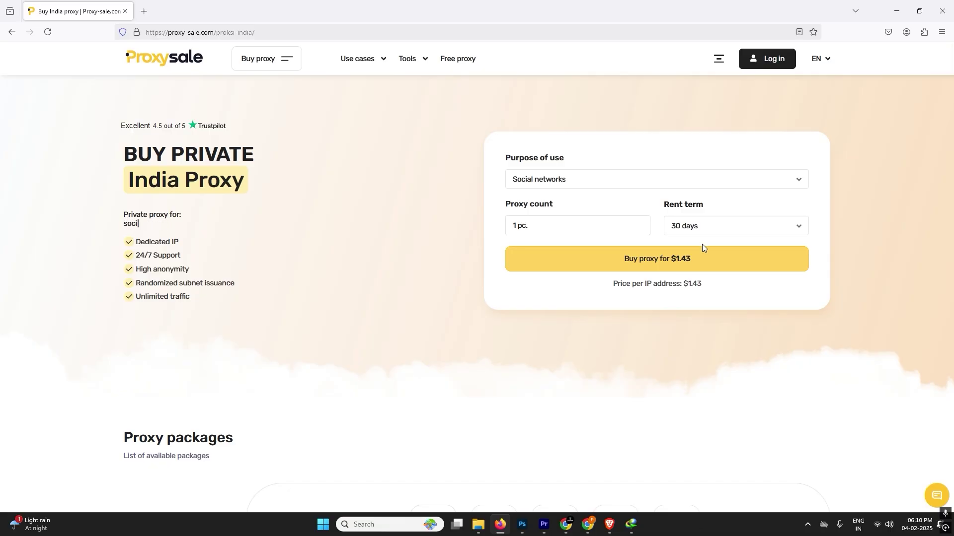
Set the rent term to 7 days
click(718, 223)
click(684, 274)
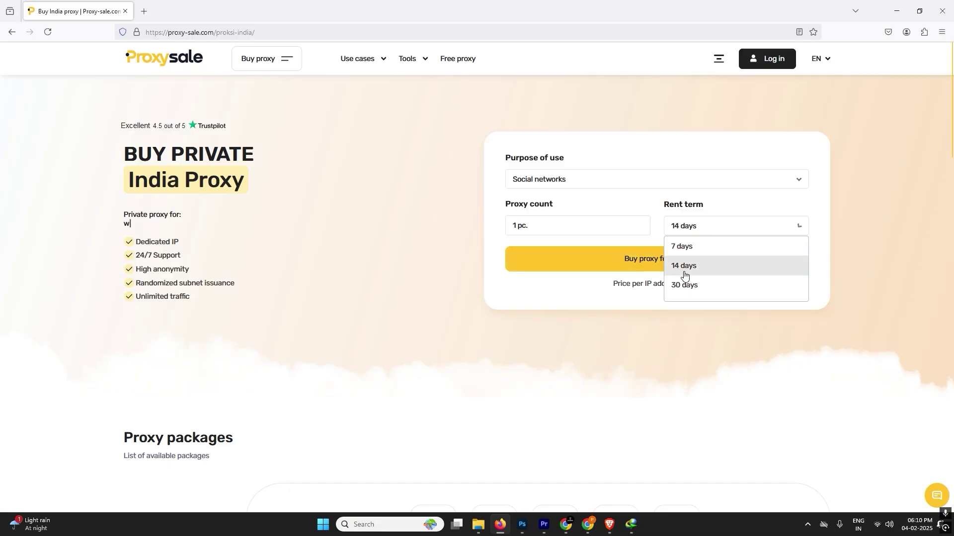
click(685, 226)
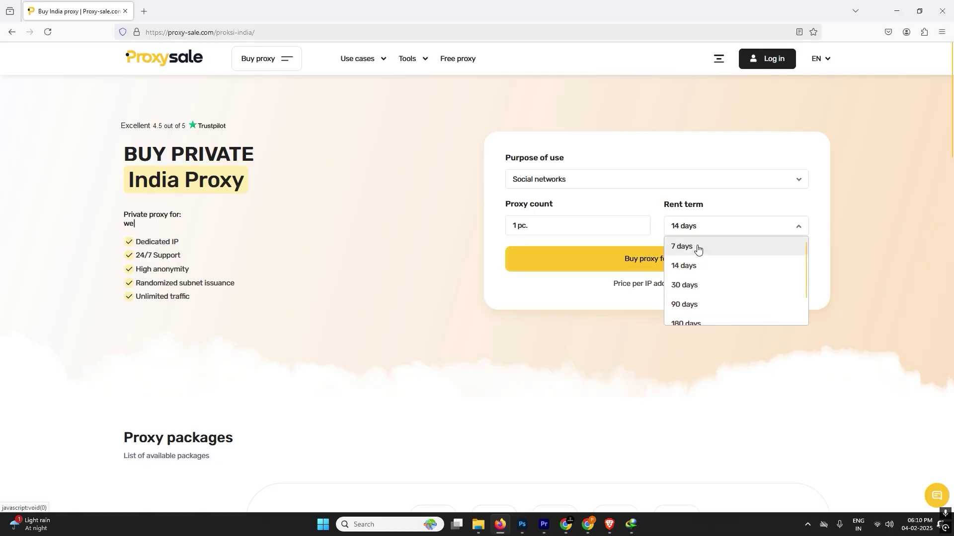
click(698, 248)
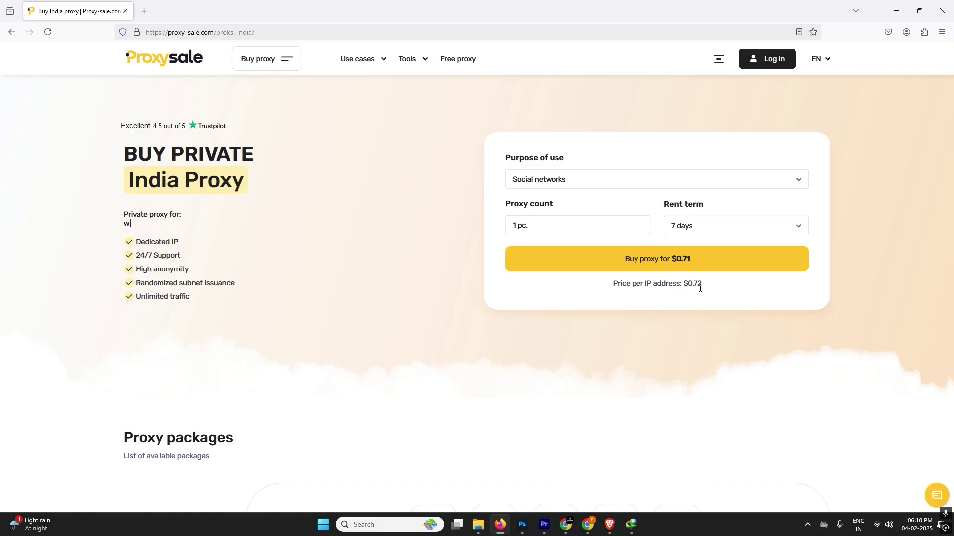
Change the proxy count to 10, bringing the total to $6.79
click(525, 231)
text(00)
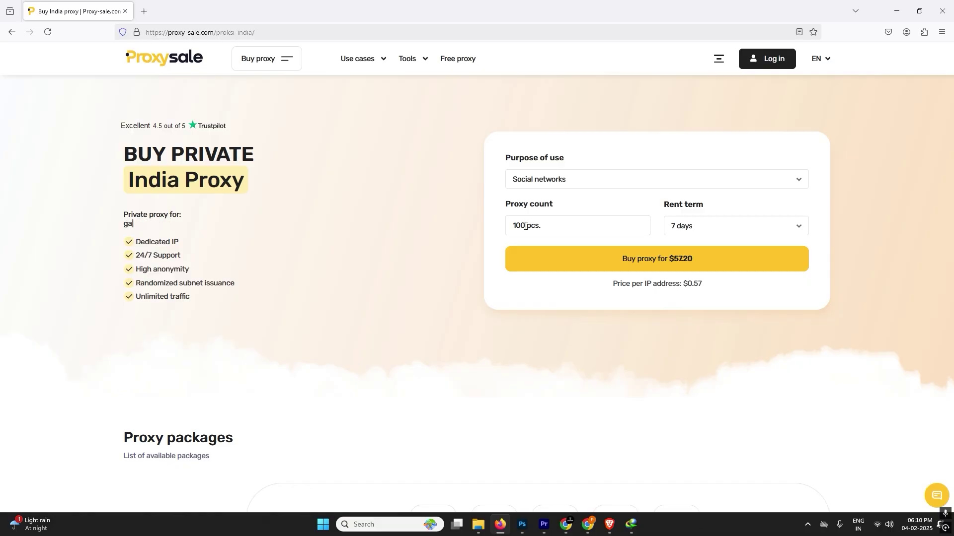
click(526, 226)
key(BackSpace)
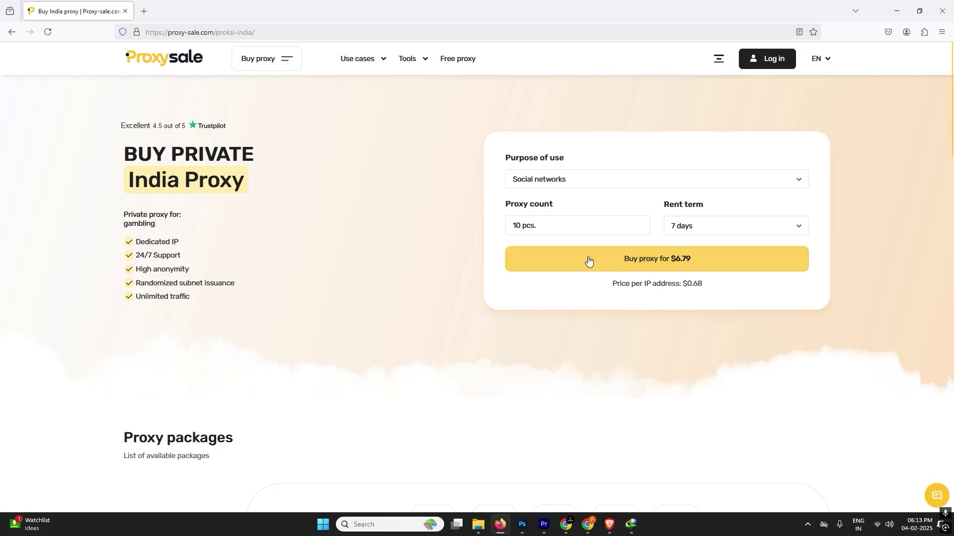
click(589, 261)
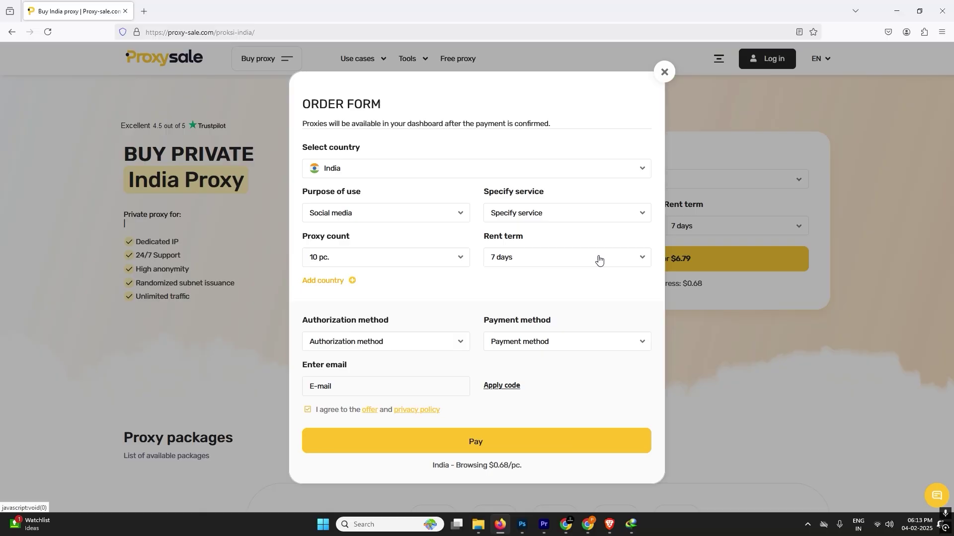
click(352, 170)
scroll(380, 211, down, 2)
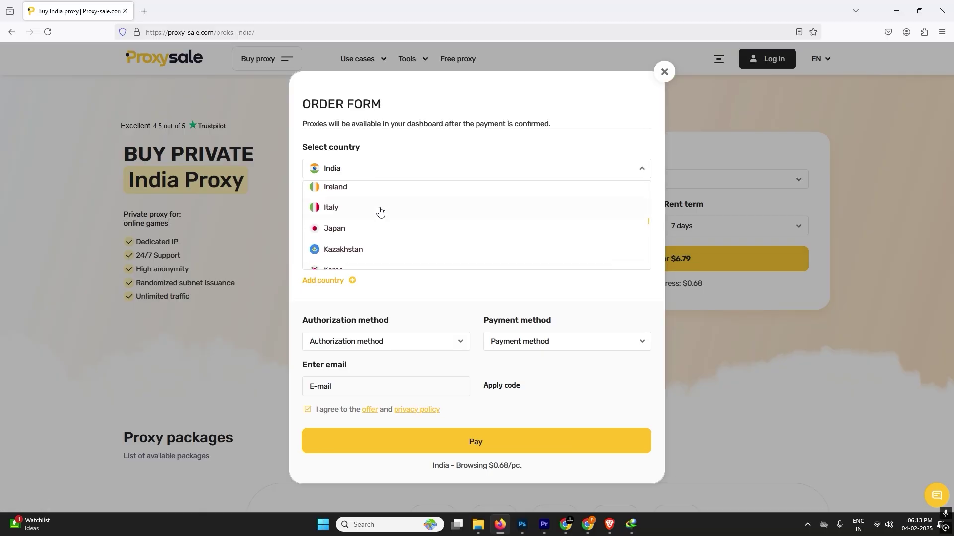
scroll(379, 211, up, 2)
scroll(379, 210, down, 8)
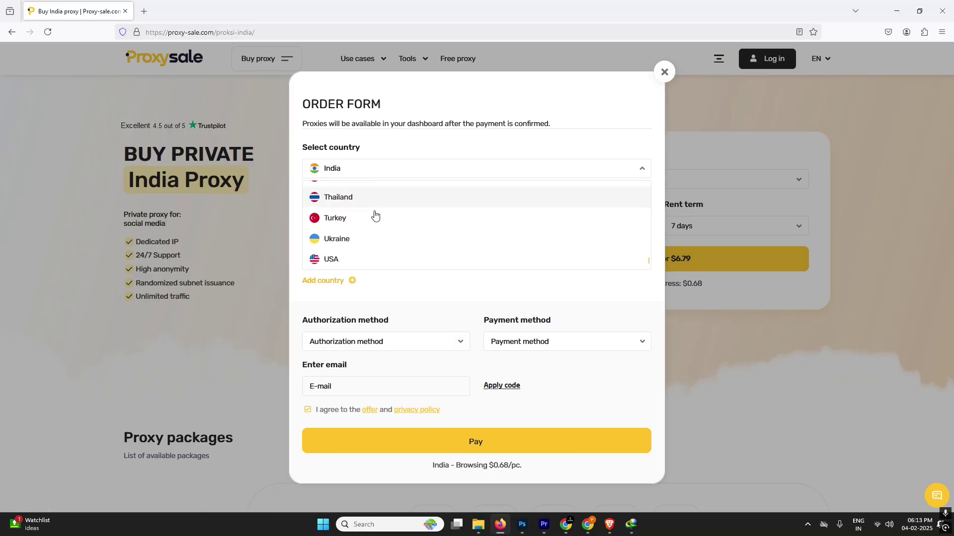
scroll(375, 251, up, 6)
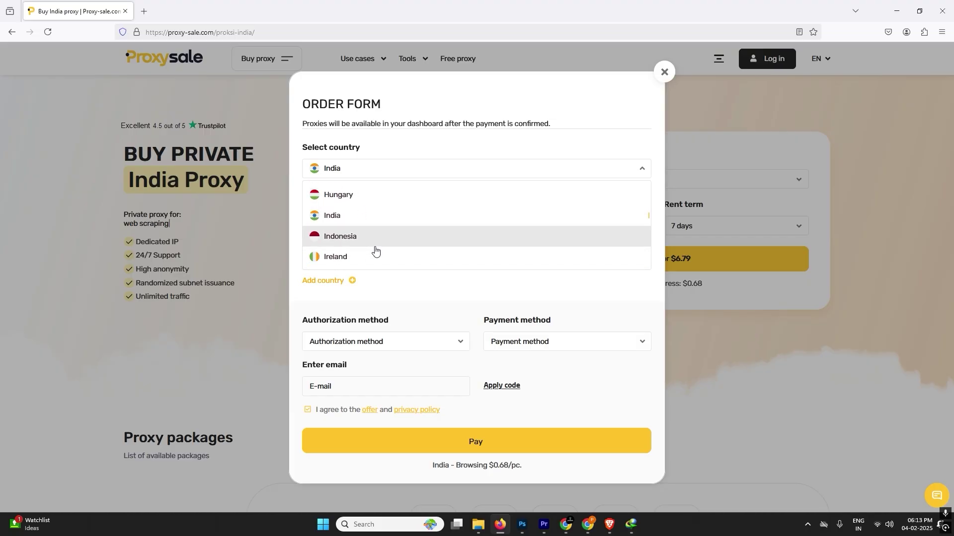
click(379, 287)
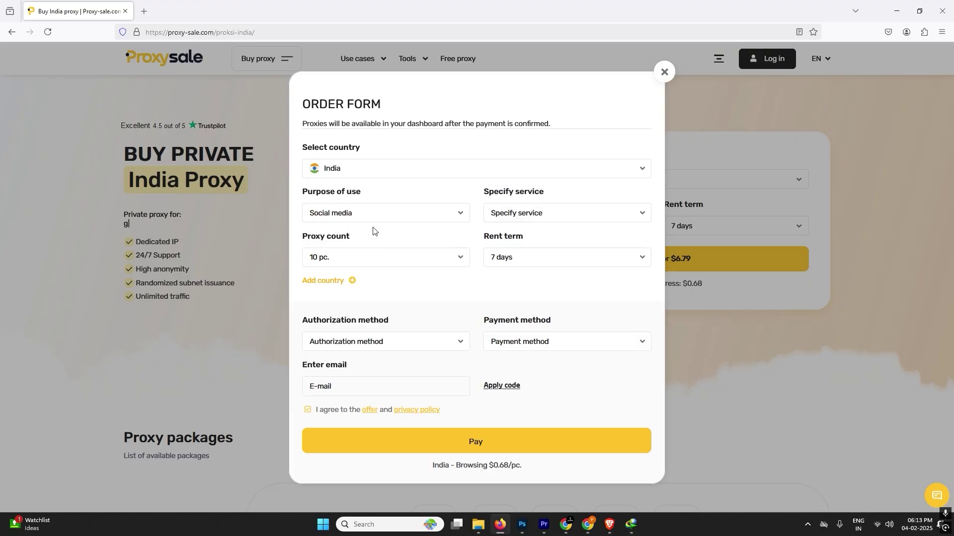
click(341, 213)
click(341, 215)
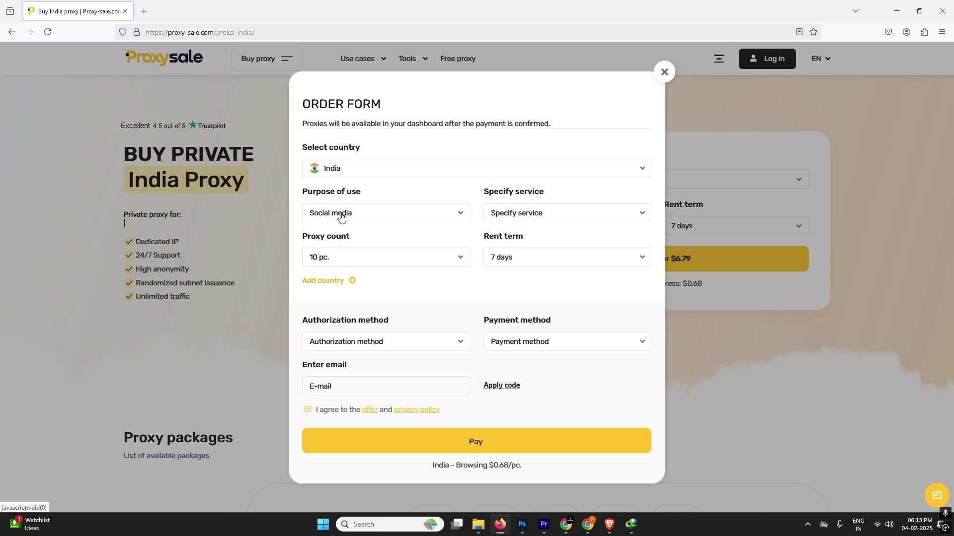
click(341, 215)
click(368, 215)
click(344, 209)
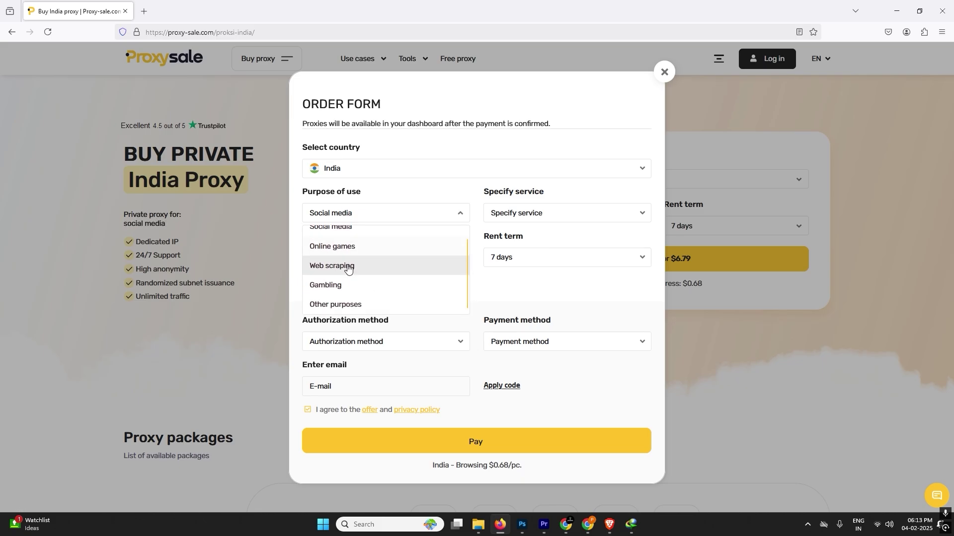
click(485, 283)
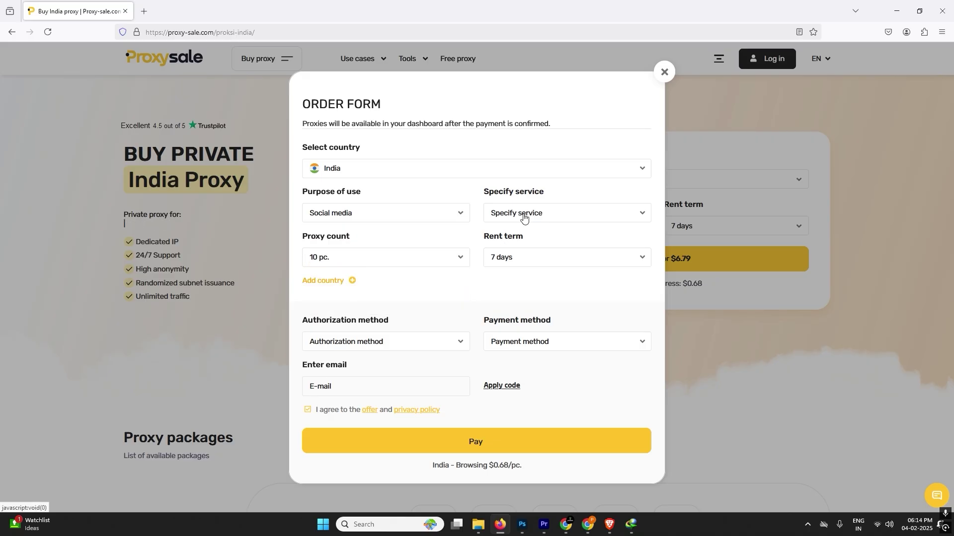
Choose TikTok in the Specify service list
click(524, 216)
scroll(520, 243, up, 5)
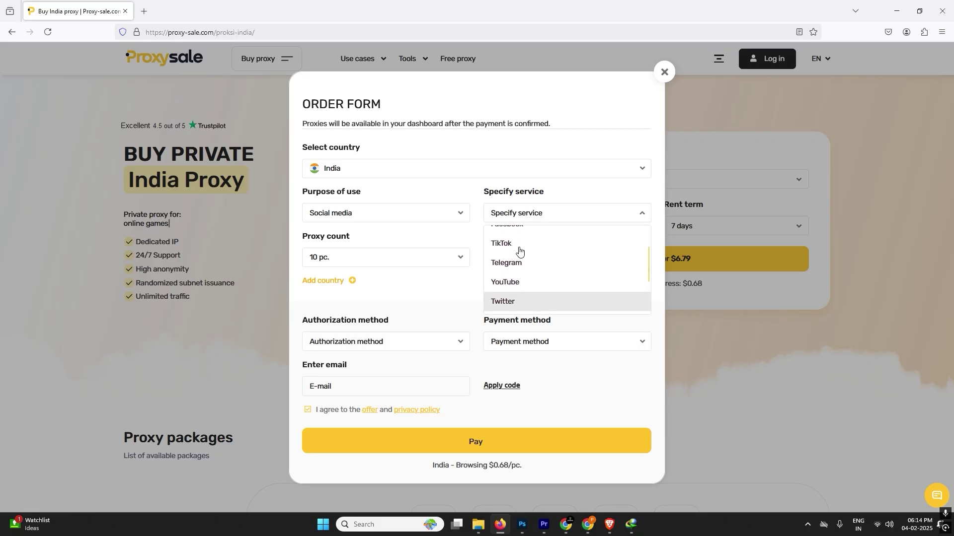
scroll(518, 281, down, 2)
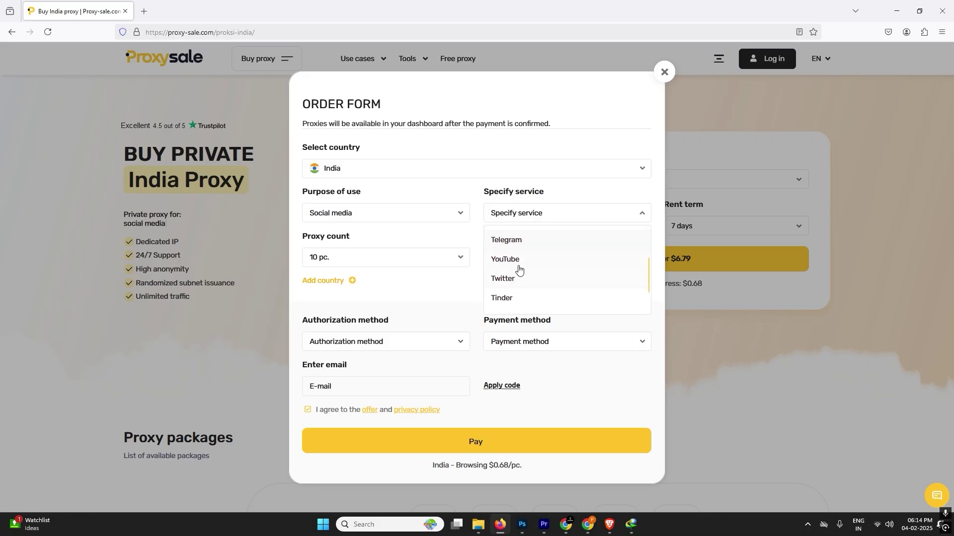
scroll(517, 256, up, 2)
click(517, 277)
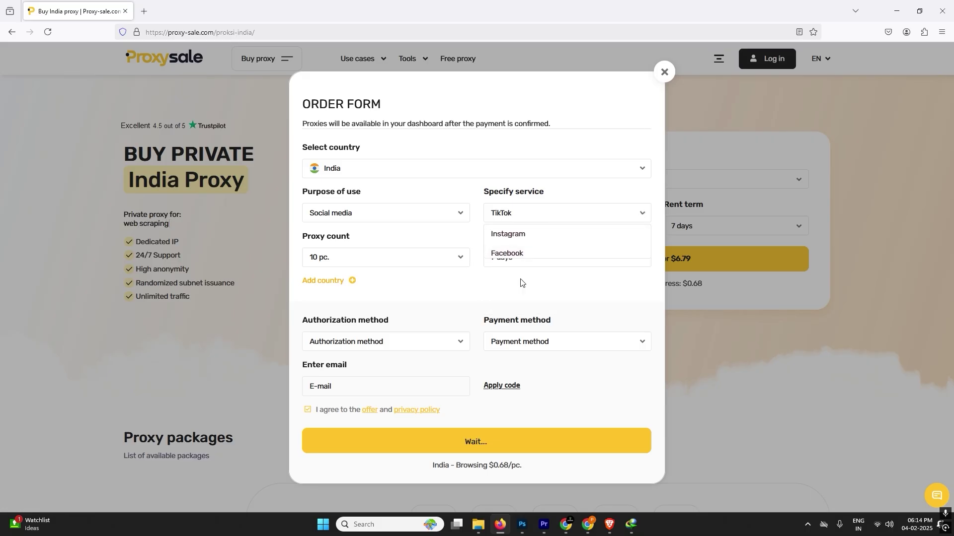
drag(300, 237, 355, 238)
Confirm the proxy count stays 10 pc. and the rent term 7 days
click(318, 258)
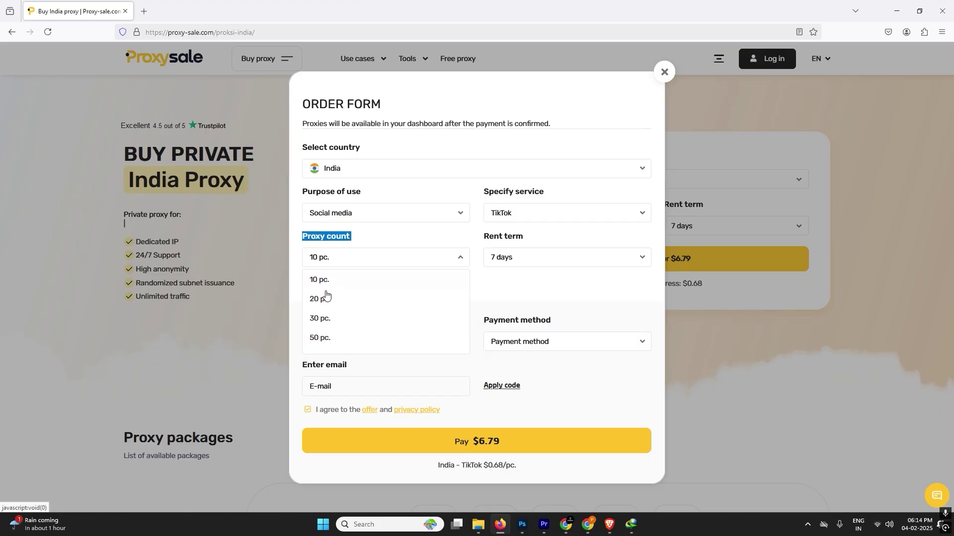
scroll(336, 311, down, 2)
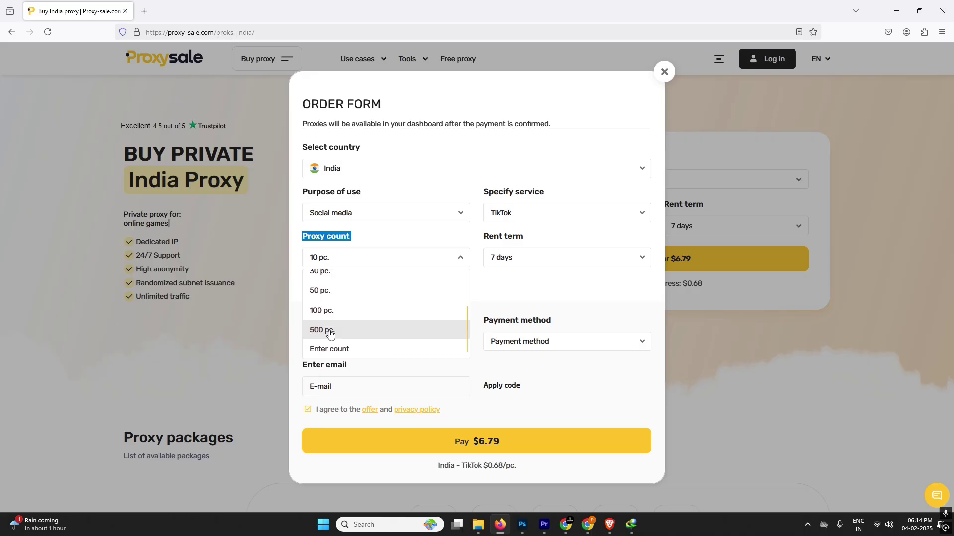
click(494, 312)
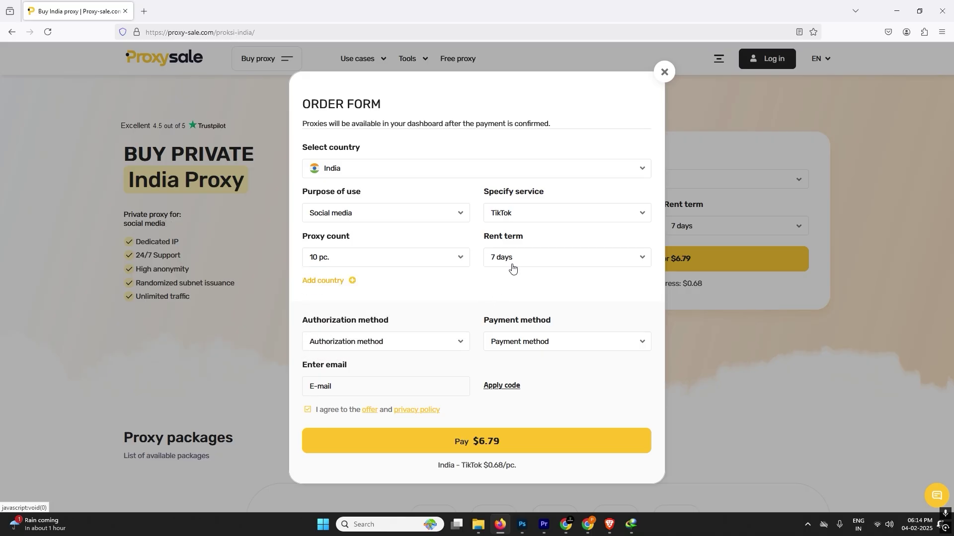
click(512, 269)
click(501, 283)
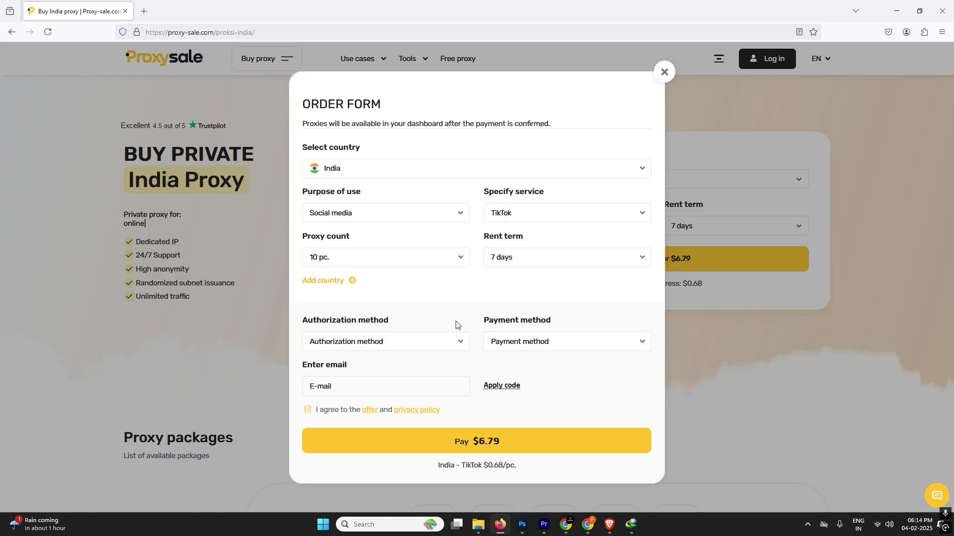
Set the authorization method to By user+pass
drag(308, 323, 398, 326)
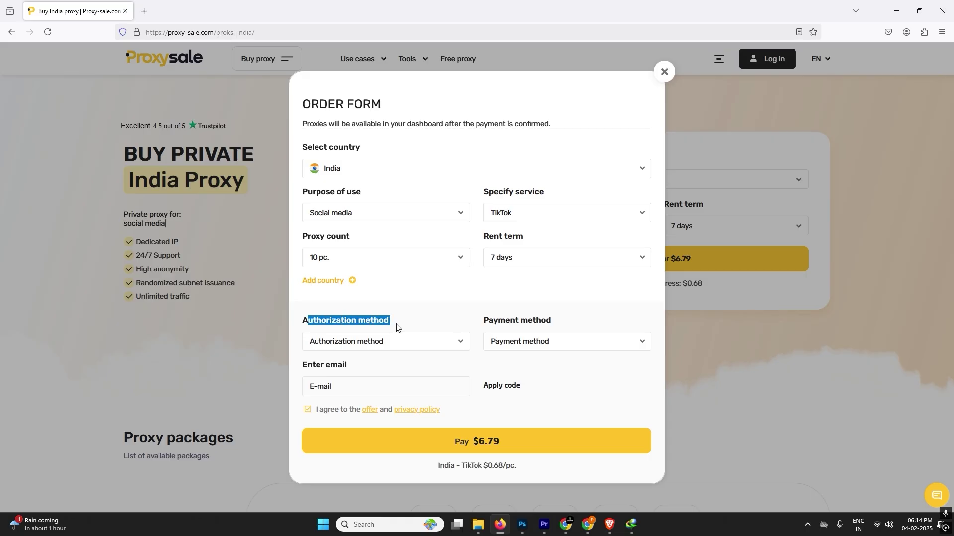
click(379, 340)
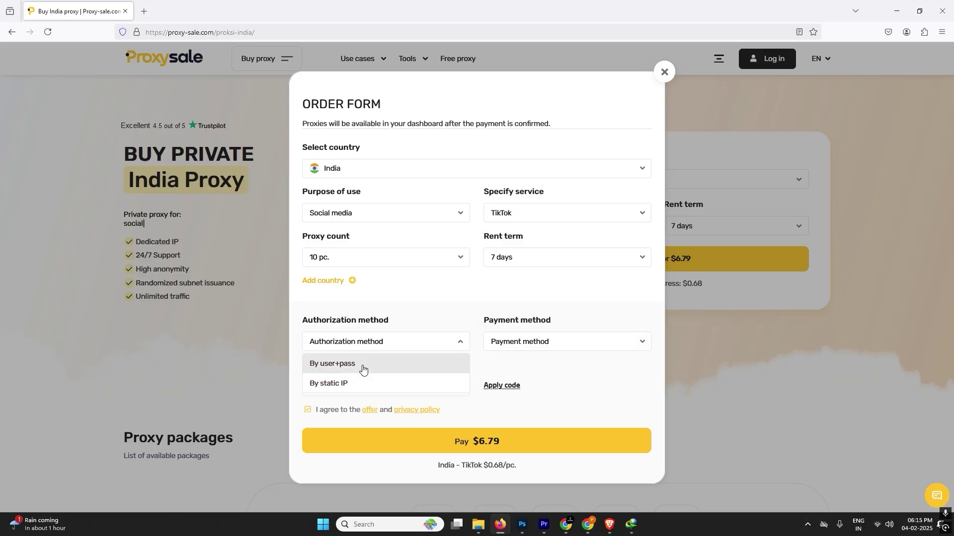
click(362, 369)
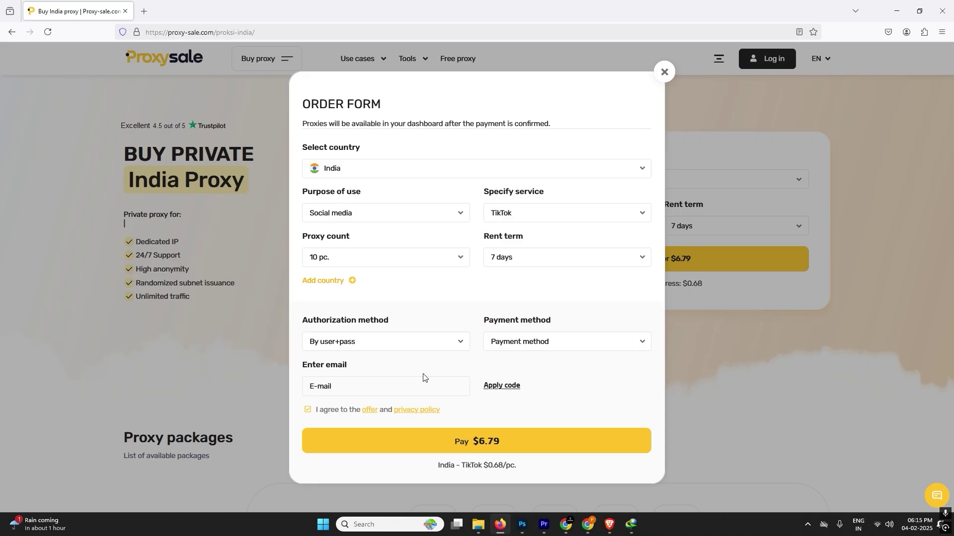
Choose Visa / MasterCard (Paddle) as the payment method
click(542, 349)
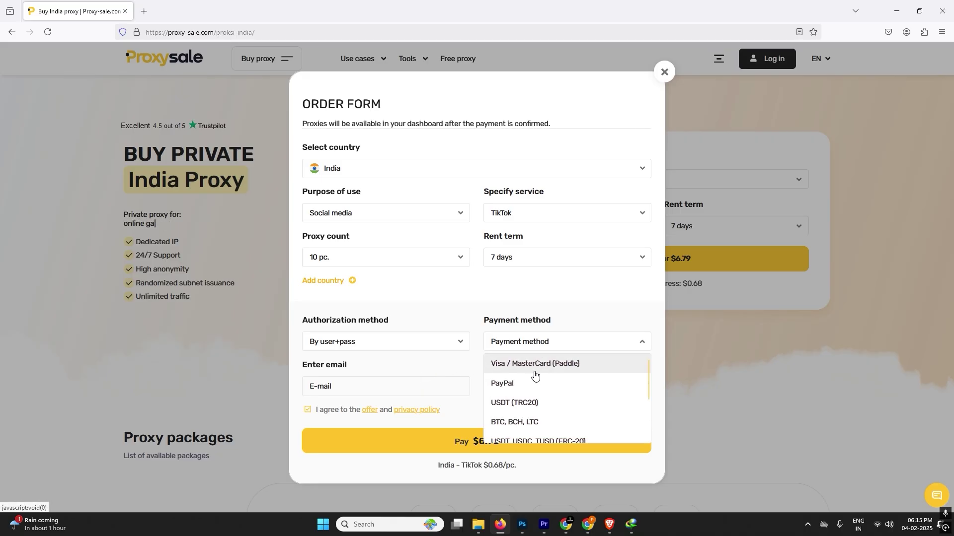
scroll(528, 387, down, 3)
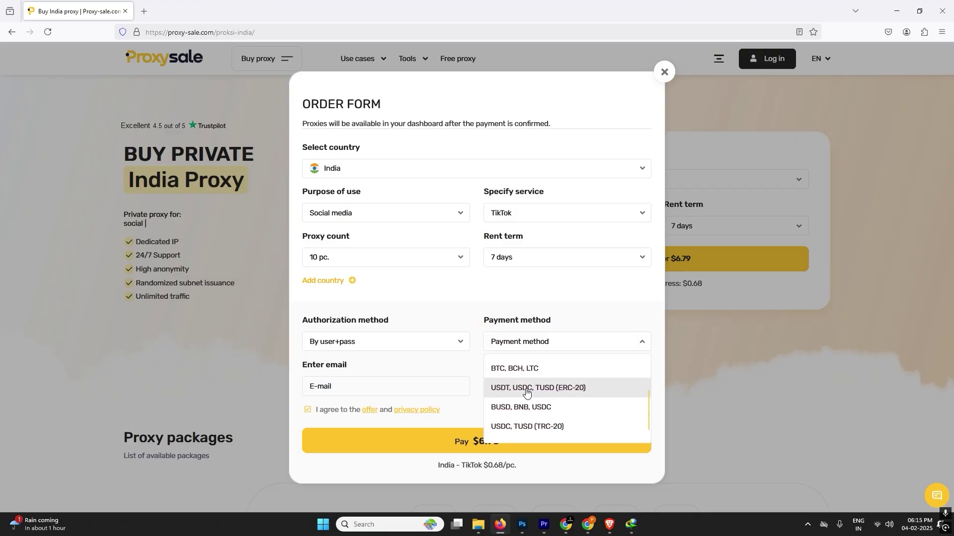
scroll(526, 393, up, 3)
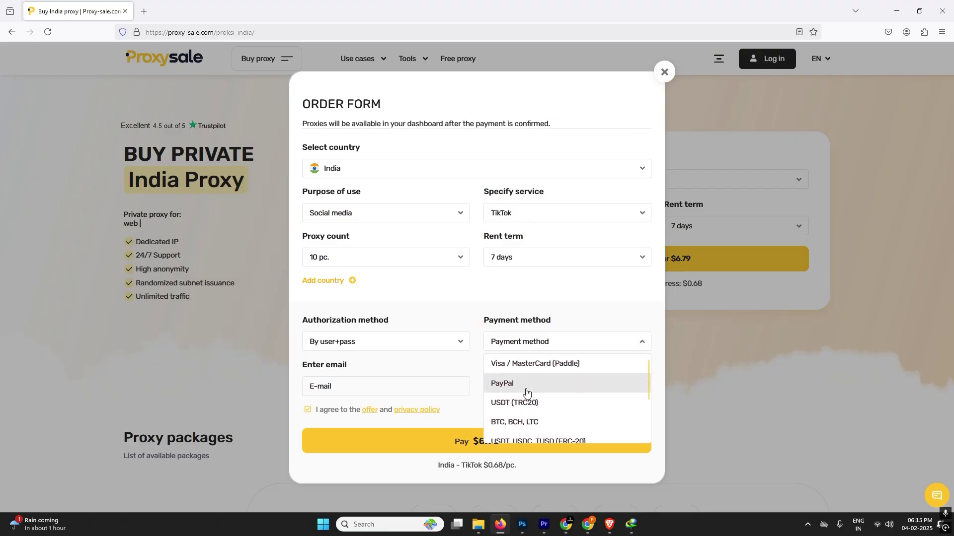
click(535, 370)
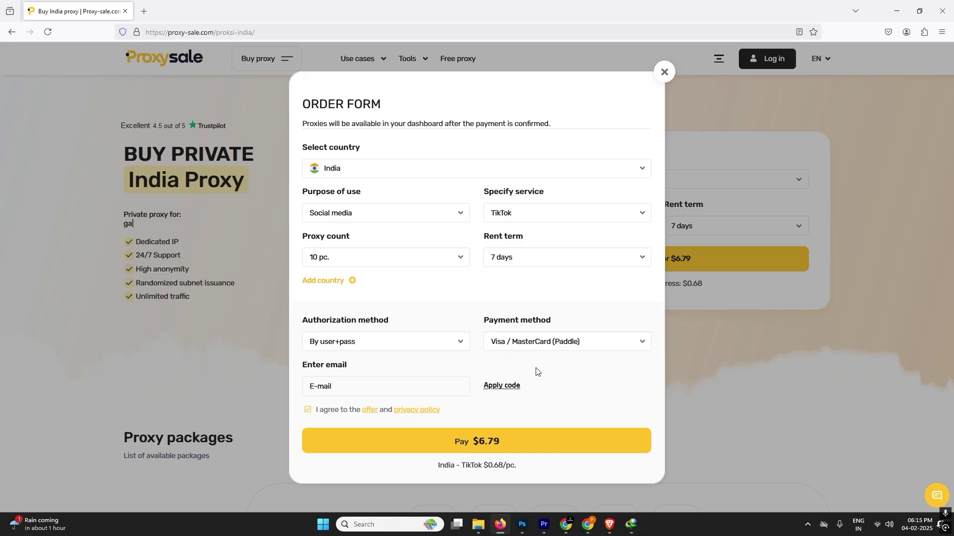
Fill in the account e-mail from the saved autocomplete entry
click(327, 393)
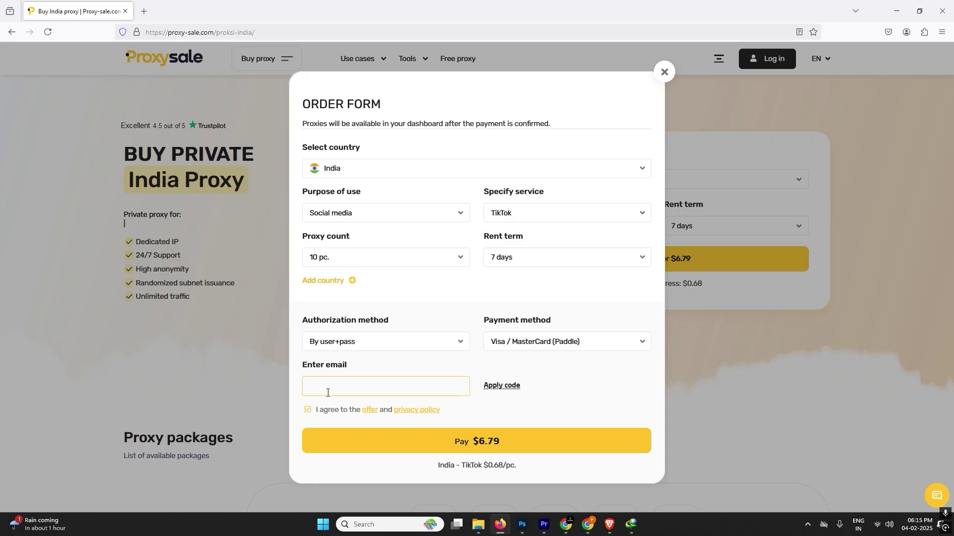
text(itexp)
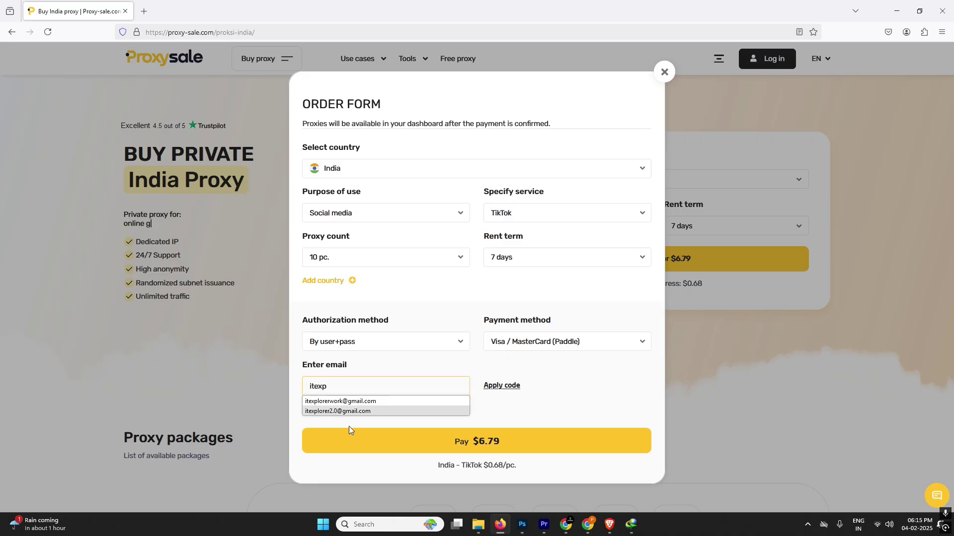
click(373, 412)
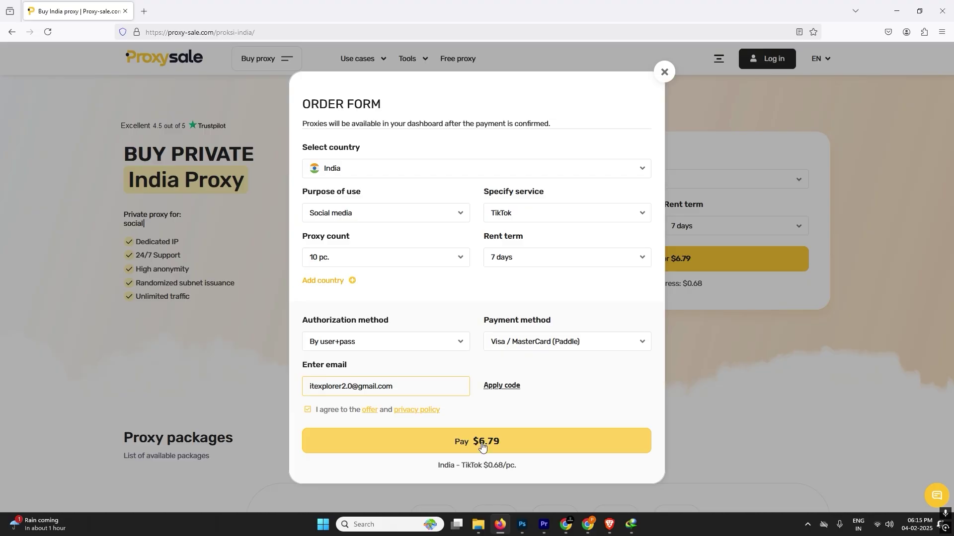
Apply the pasted promo code and submit the order for payment
click(511, 388)
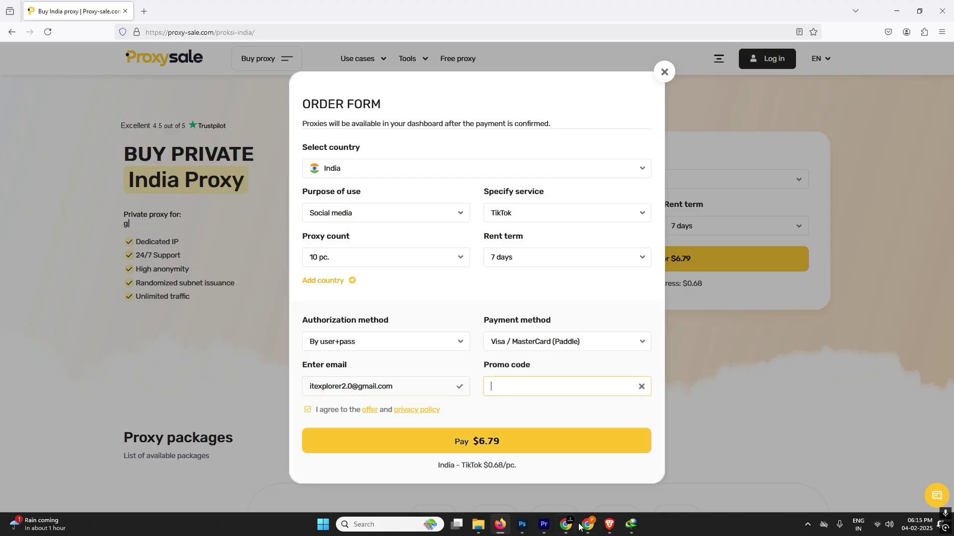
click(501, 419)
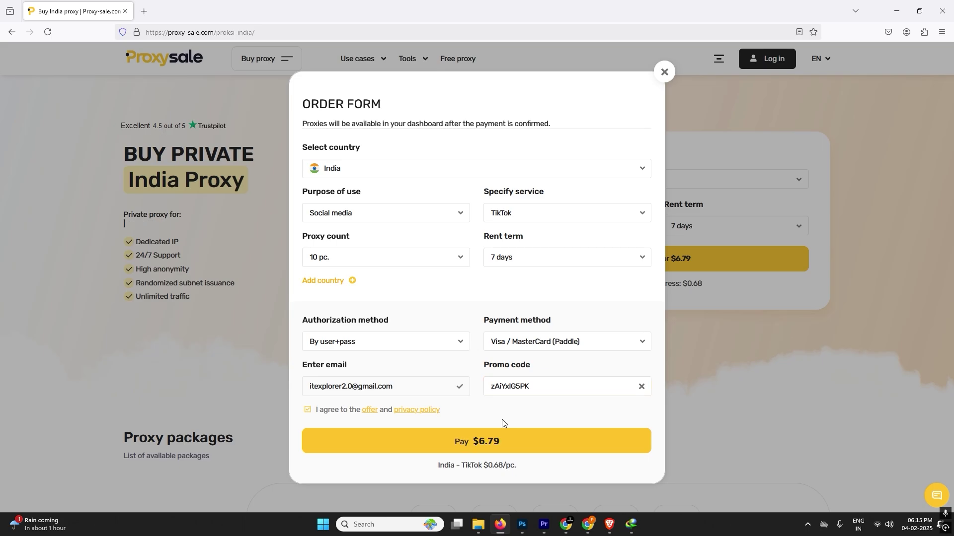
click(493, 445)
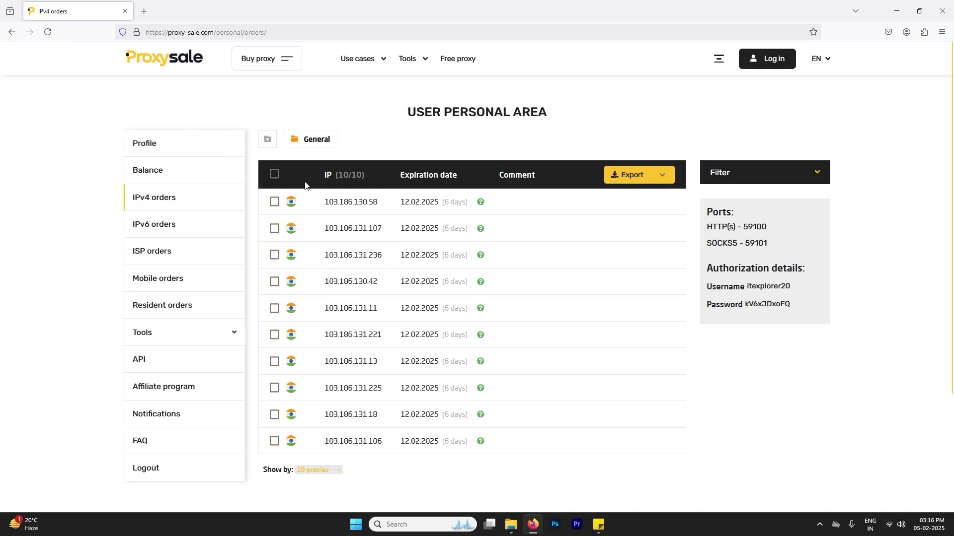
drag(306, 194, 515, 460)
click(514, 449)
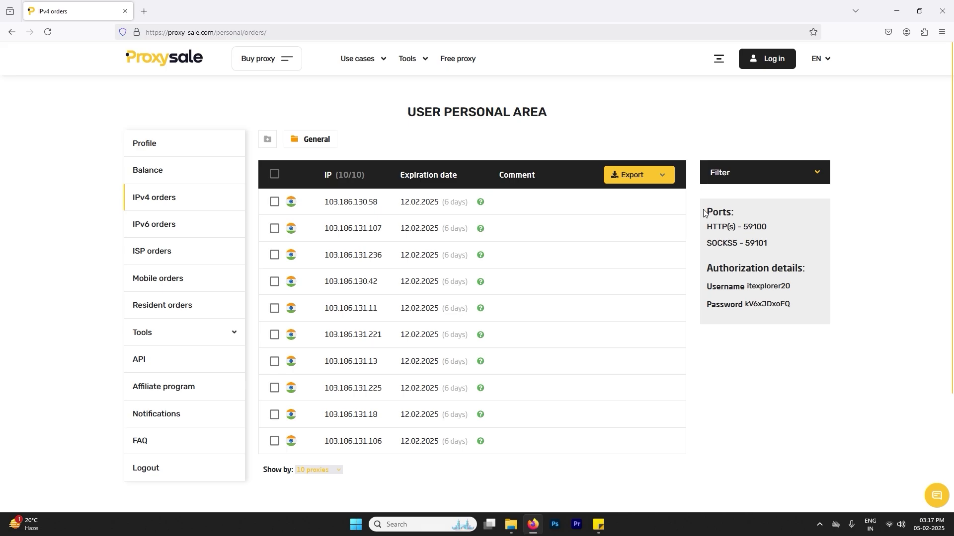
drag(704, 214, 703, 247)
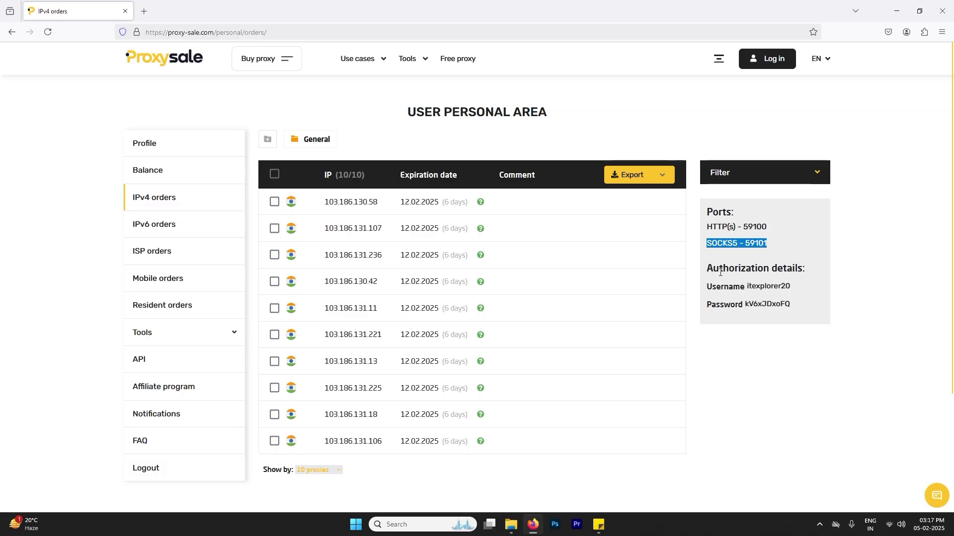
drag(790, 316, 702, 273)
click(731, 331)
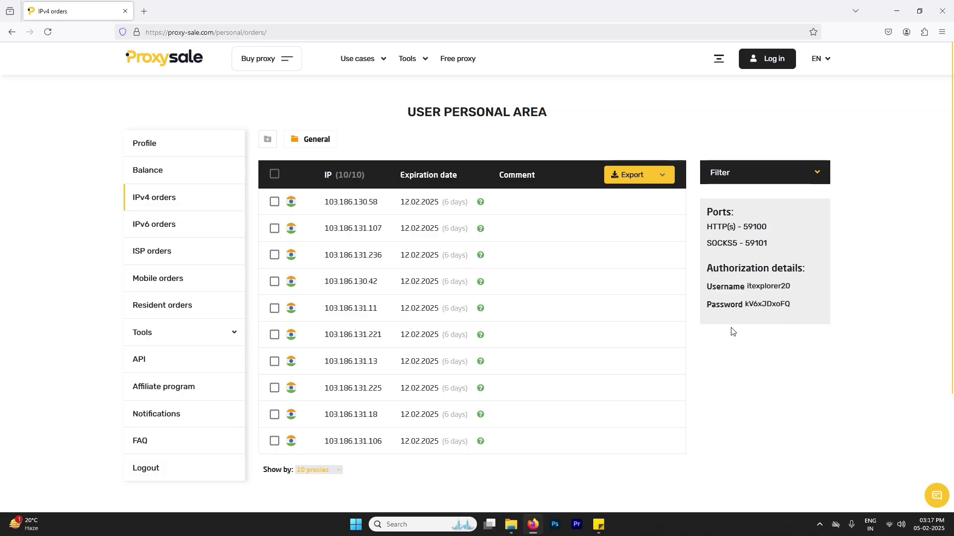
Open whatismyipaddress.com in a new tab via the 'what is my ip' suggestion
click(146, 13)
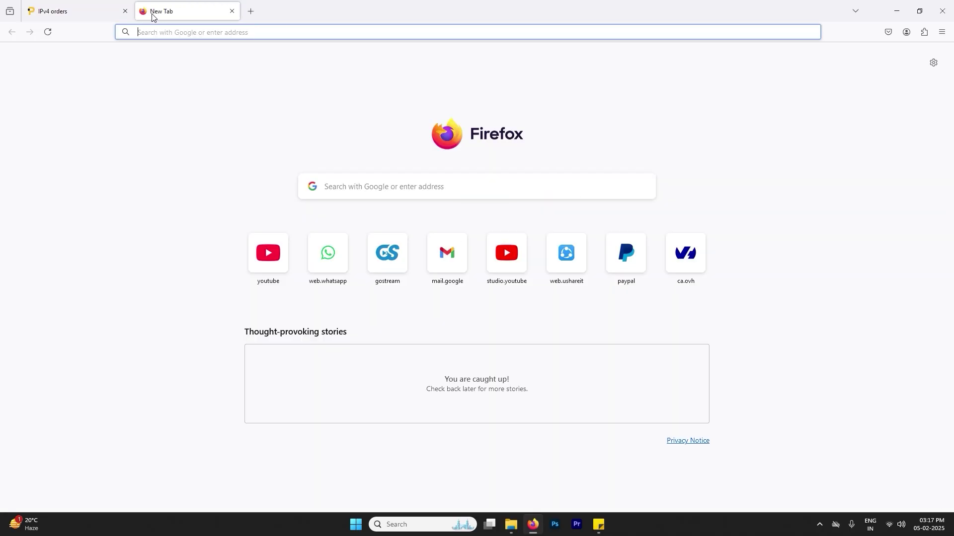
text(what)
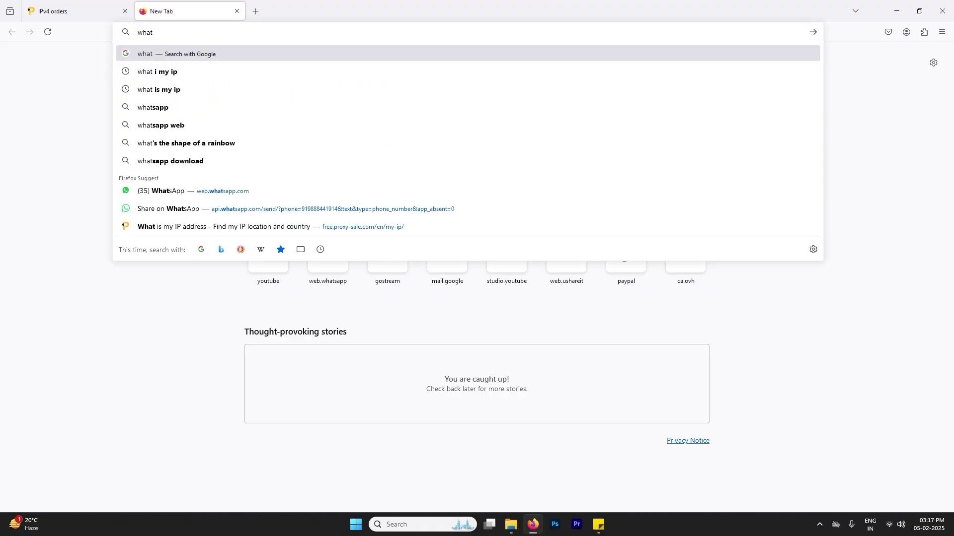
key(Down)
key(Down)
key(Return)
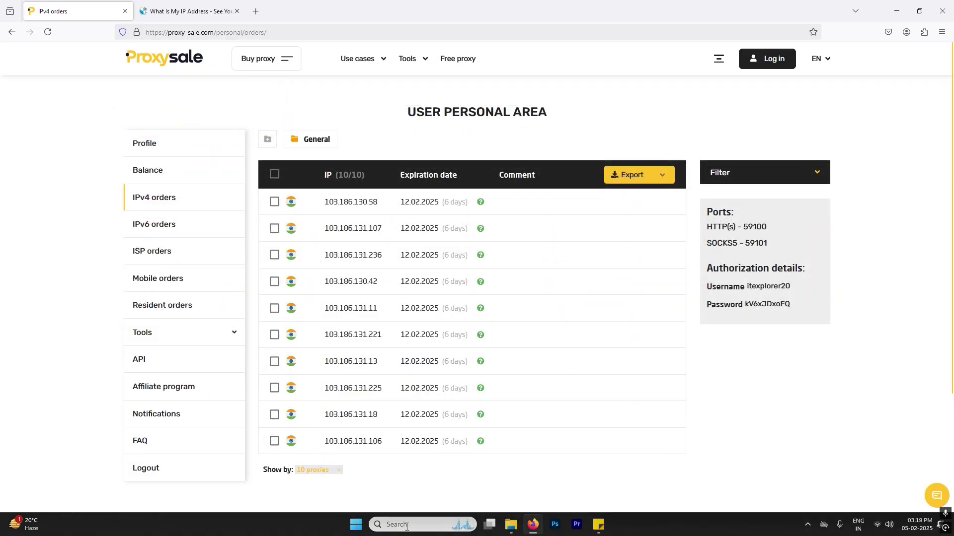
Open Windows proxy settings and switch on the manual proxy server
click(406, 526)
text(prox)
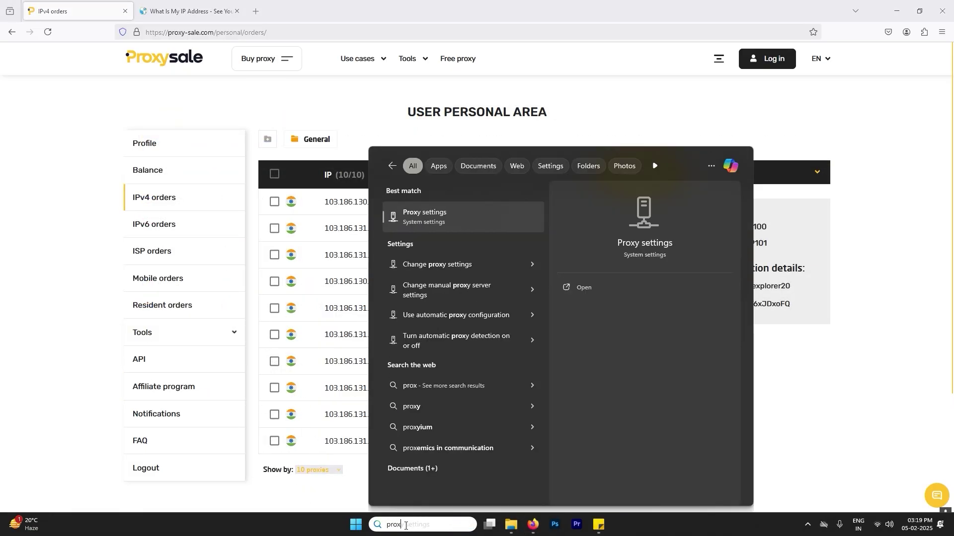
click(454, 215)
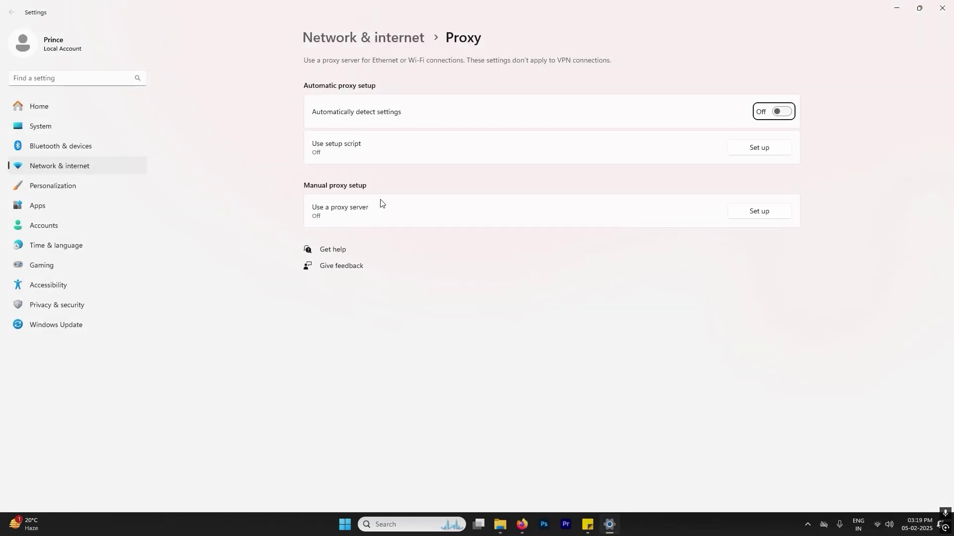
click(753, 213)
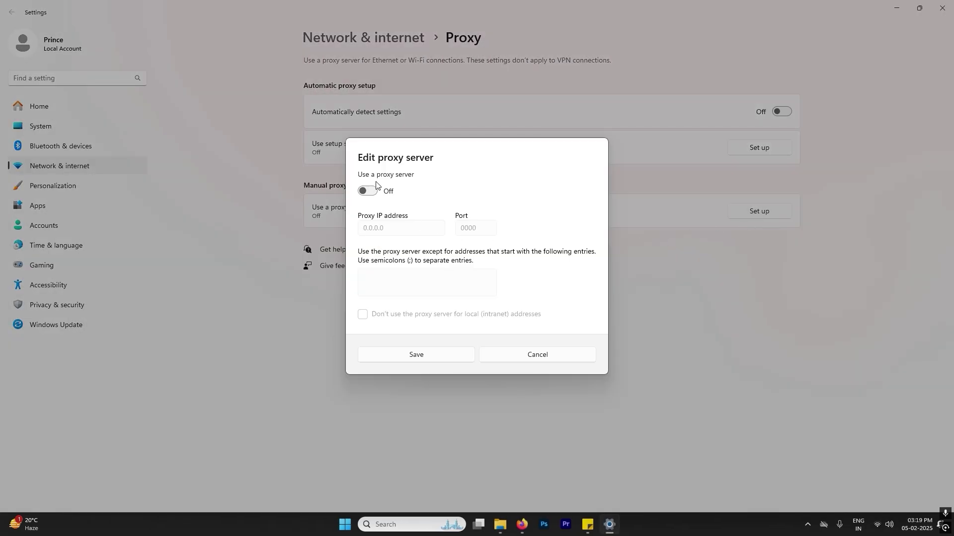
click(366, 191)
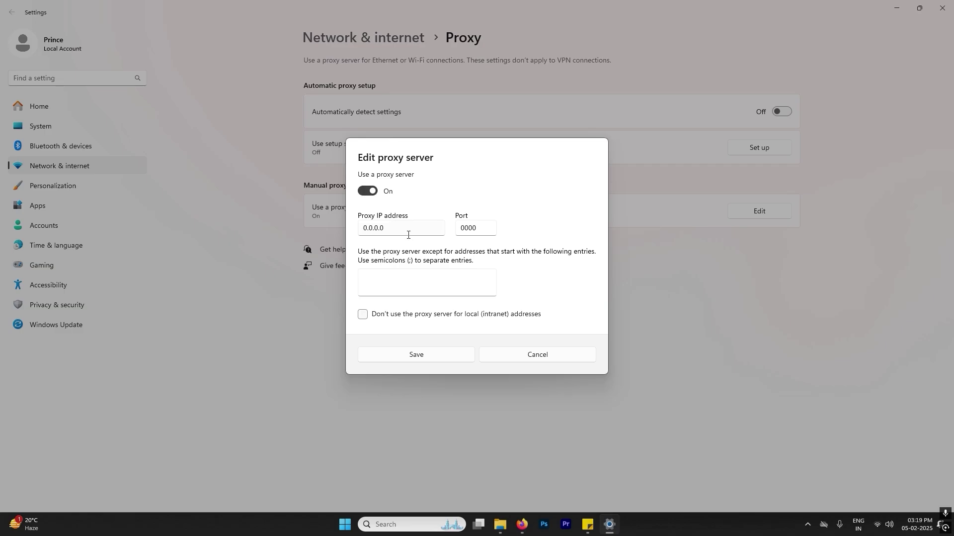
Copy the fifth proxy's IP 103.186.131.11 from the order list into the address field
drag(408, 235, 349, 239)
key(alt+Tab)
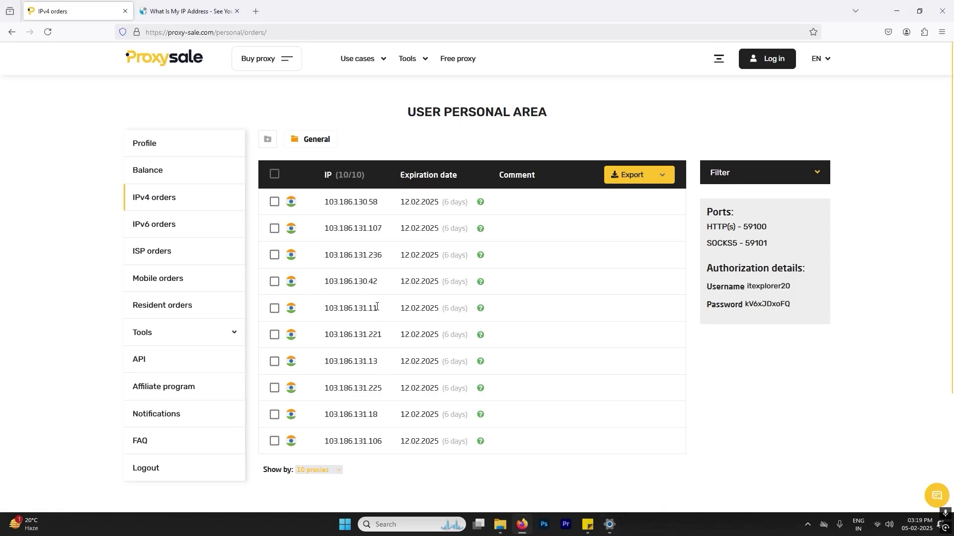
drag(378, 308, 328, 314)
key(alt+Tab)
text(103.186.131.11)
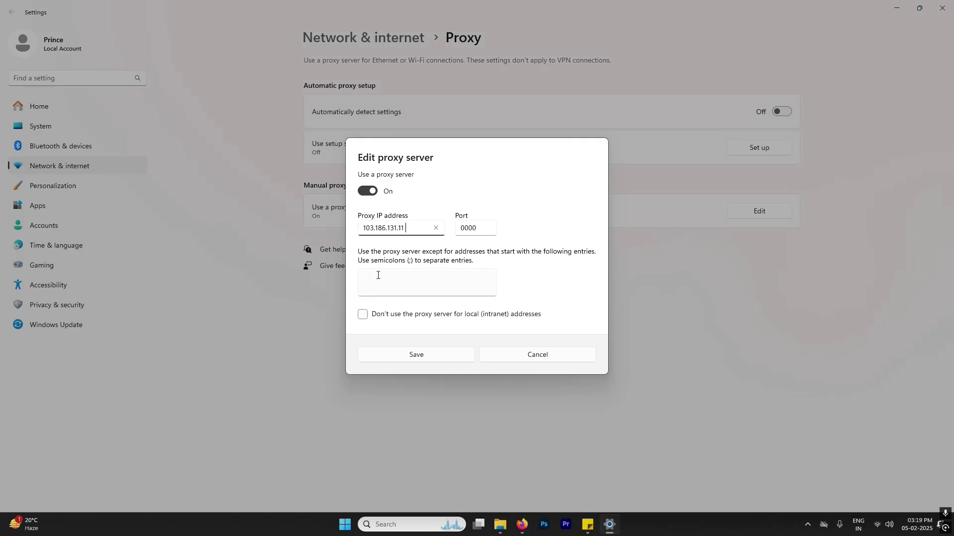
Copy port 59100 into the port field and save the proxy settings
key(alt+Tab)
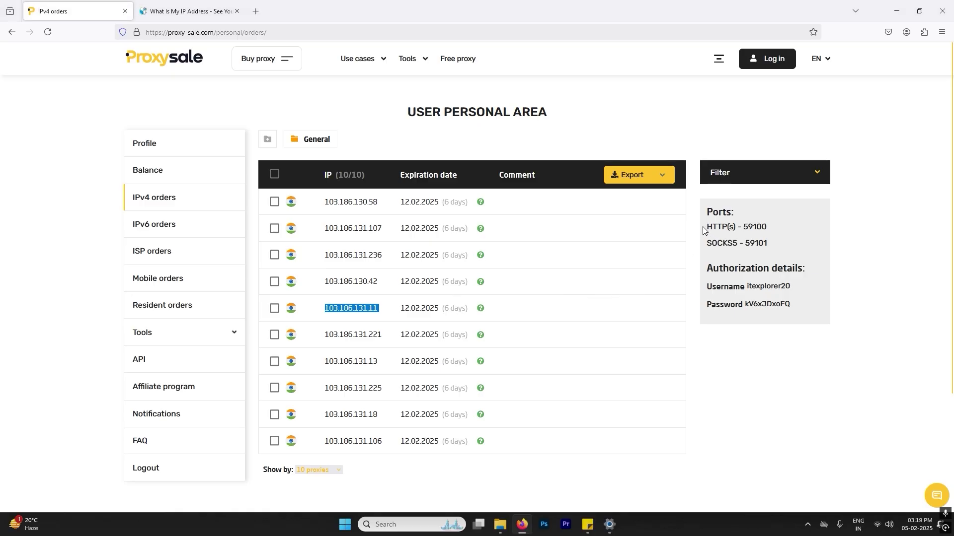
drag(703, 230, 746, 227)
key(ctrl+c)
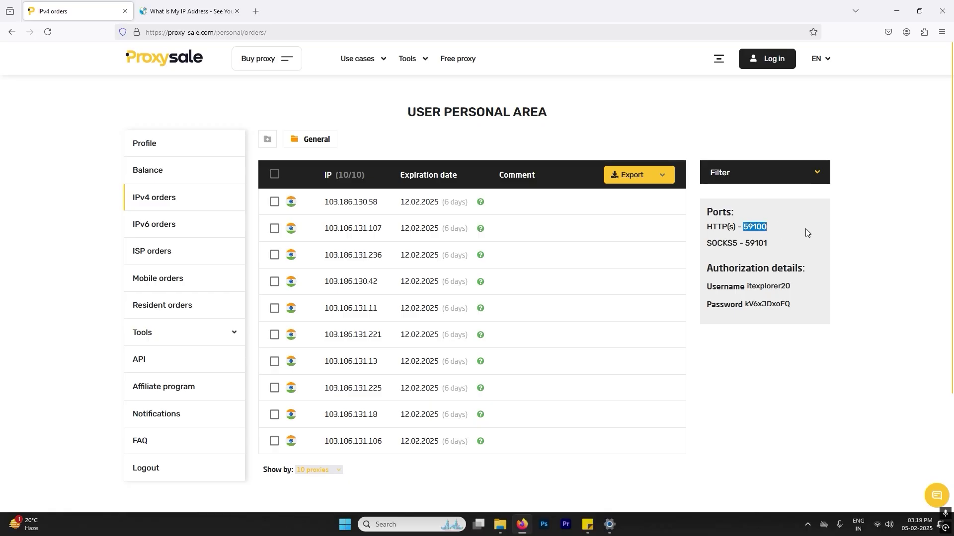
key(alt+Tab)
click(494, 230)
click(487, 228)
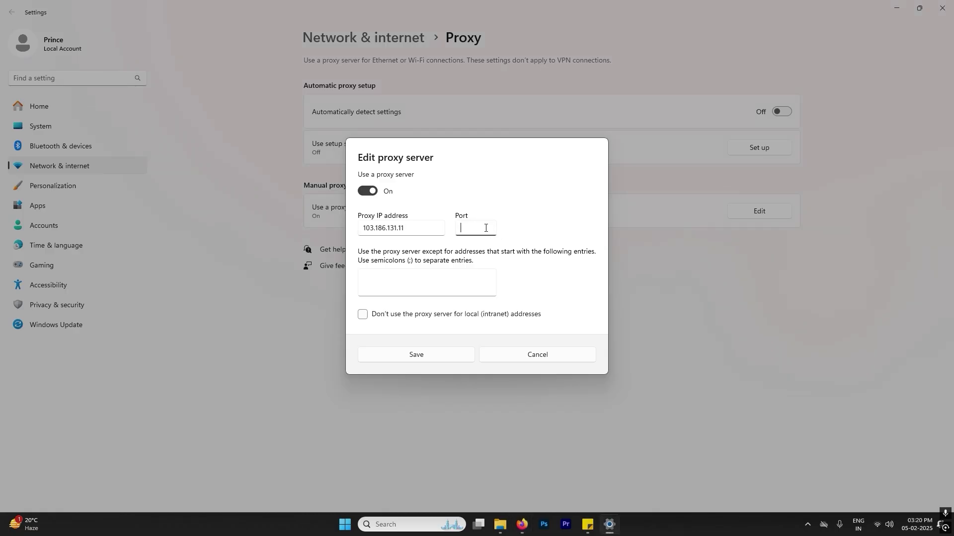
key(ctrl+v)
drag(477, 228, 472, 266)
click(508, 232)
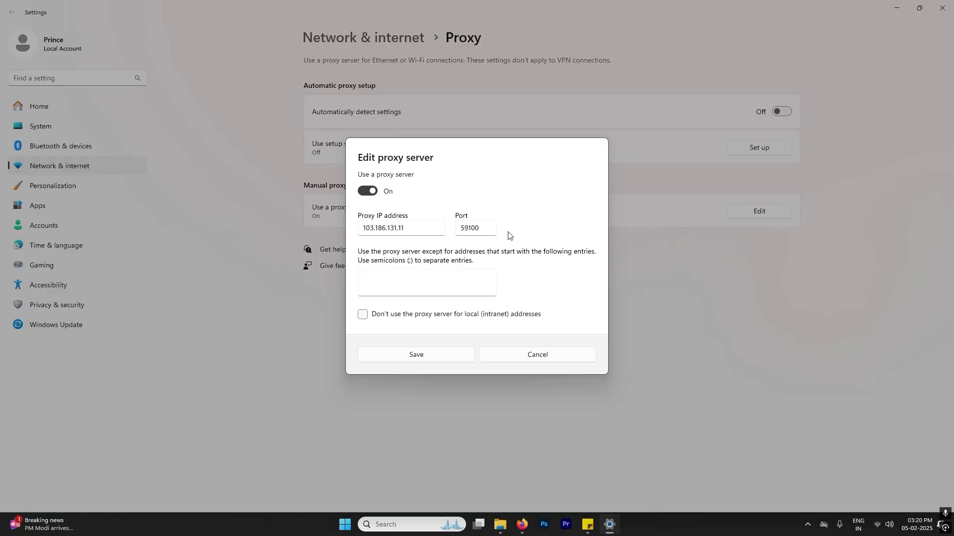
click(416, 355)
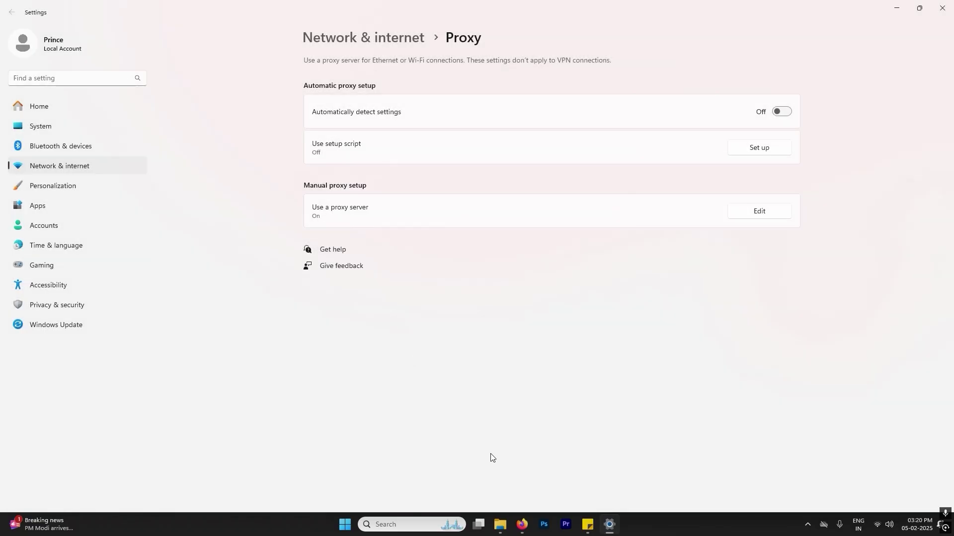
click(522, 525)
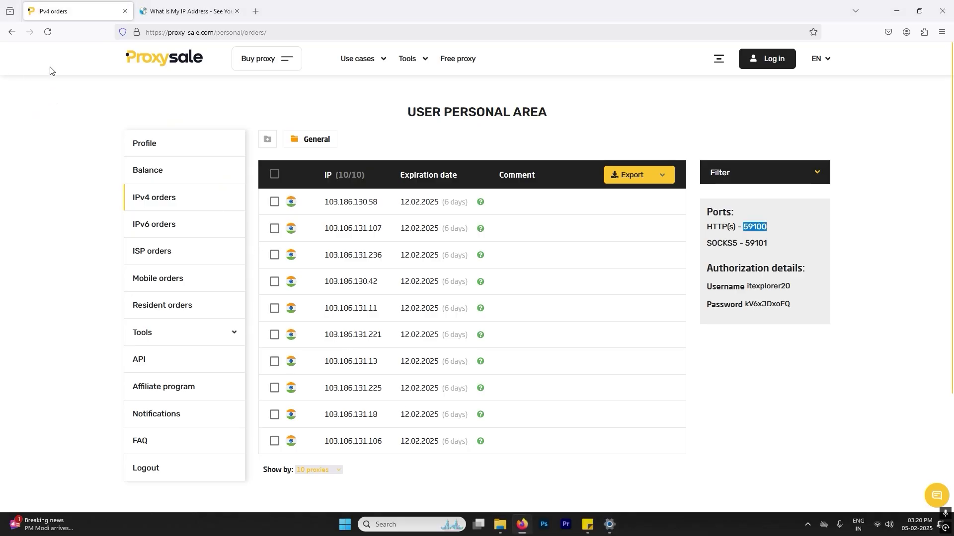
Reload the page and paste the proxy username from Sticky Notes into the login dialog
click(48, 32)
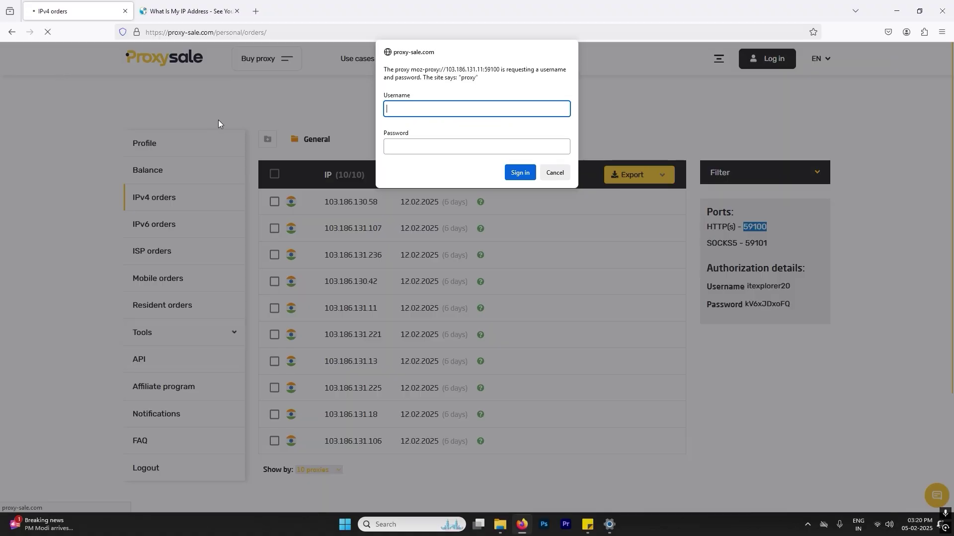
click(584, 529)
drag(652, 278, 612, 277)
key(ctrl+c)
click(419, 109)
key(ctrl+v)
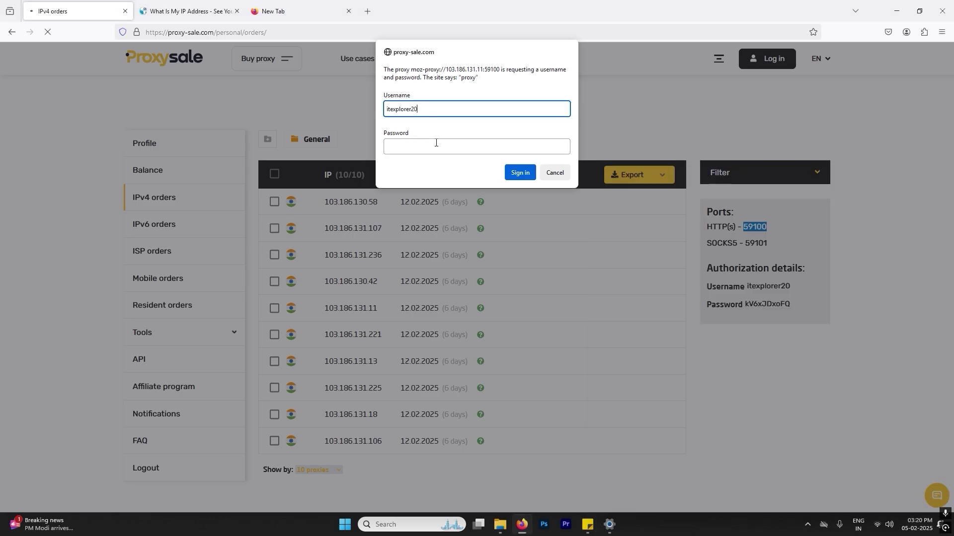
Paste the proxy password, sign in, and decline saving the password
key(alt+Tab)
drag(654, 311, 614, 305)
key(ctrl+c)
click(437, 147)
key(ctrl+v)
click(516, 174)
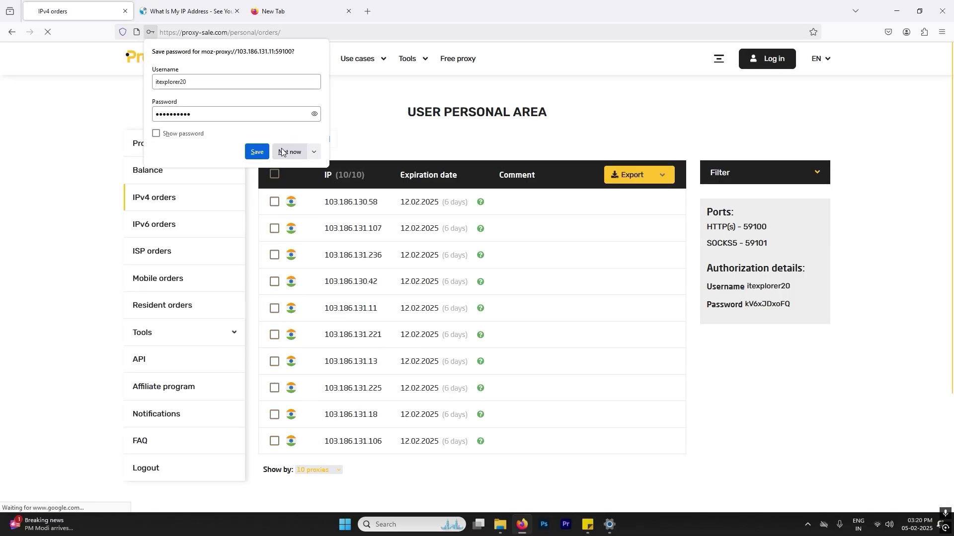
click(290, 151)
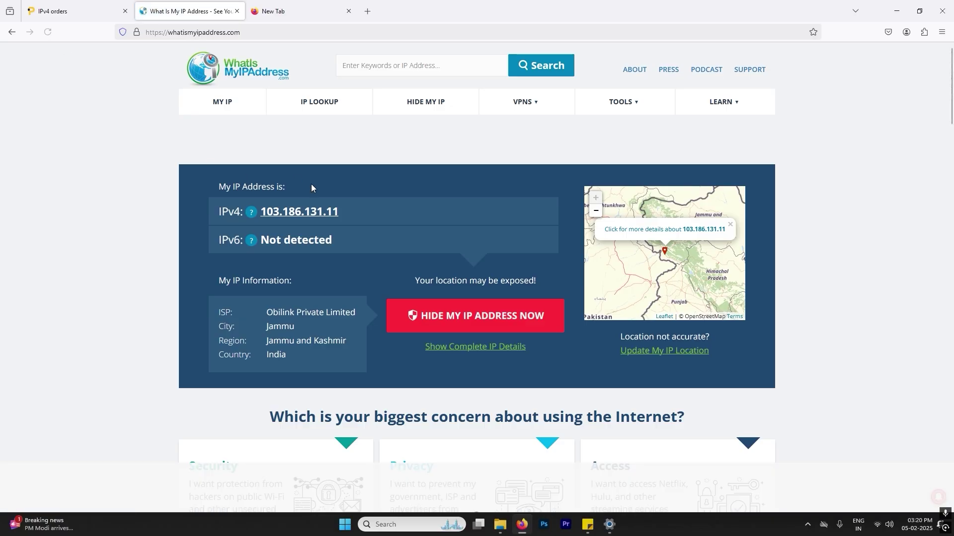
Compare the reported IP 103.186.131.11 with the fifth proxy in the IPv4 orders list
drag(353, 208, 258, 212)
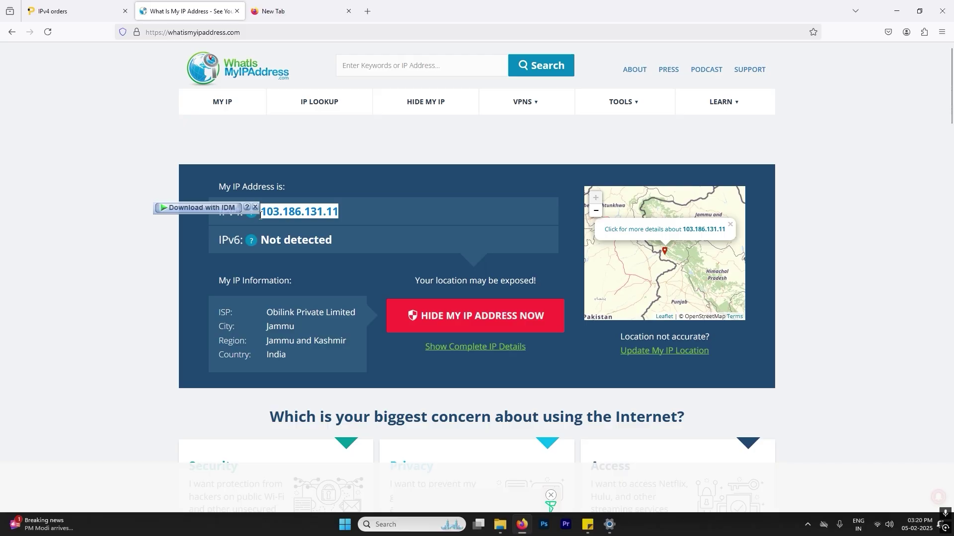
click(49, 10)
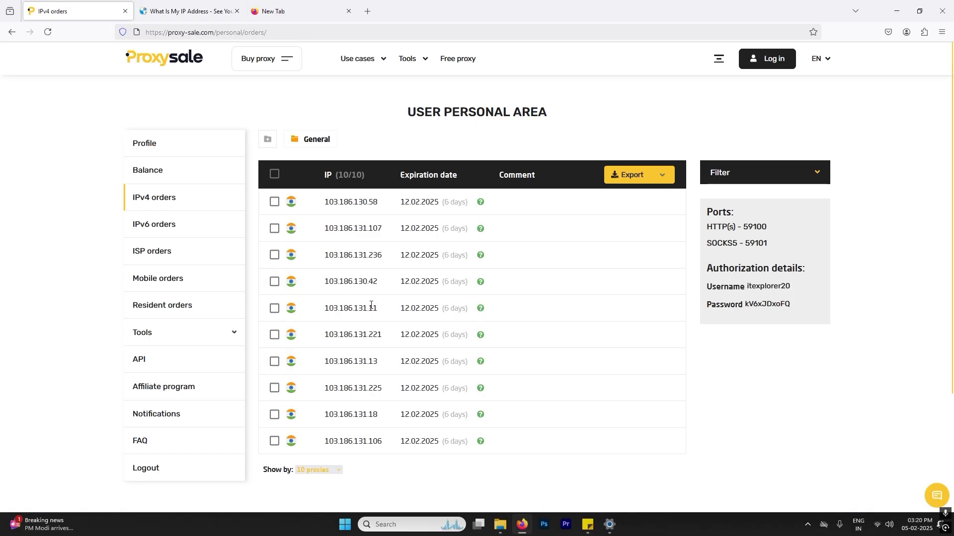
drag(378, 308, 331, 308)
click(187, 11)
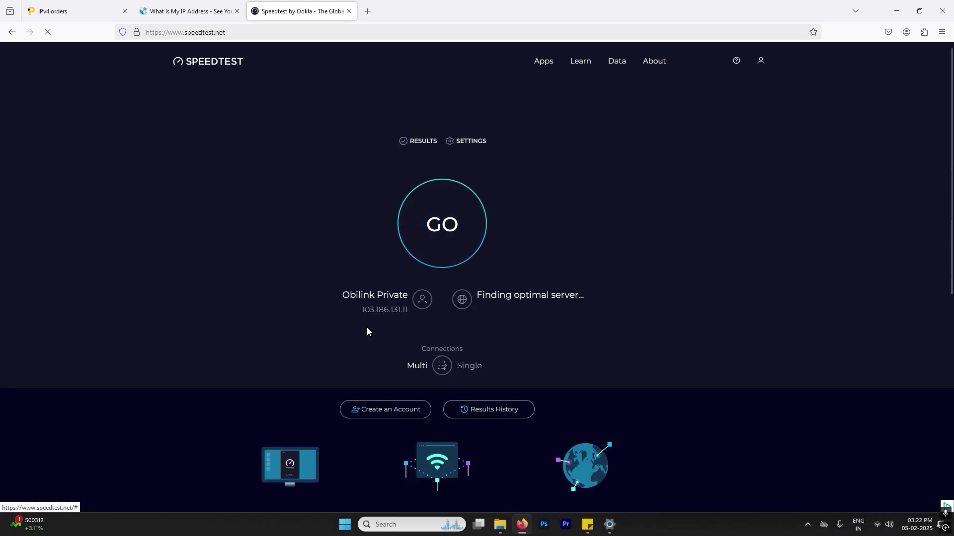
Confirm Speedtest shows IP 103.186.131.11, matching the proxy order list, then start the test
drag(359, 311, 408, 311)
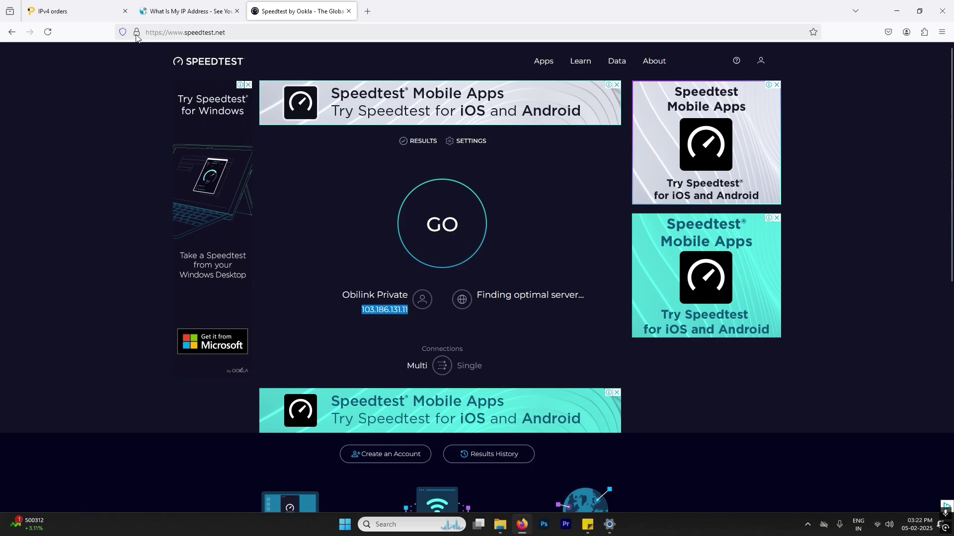
click(88, 8)
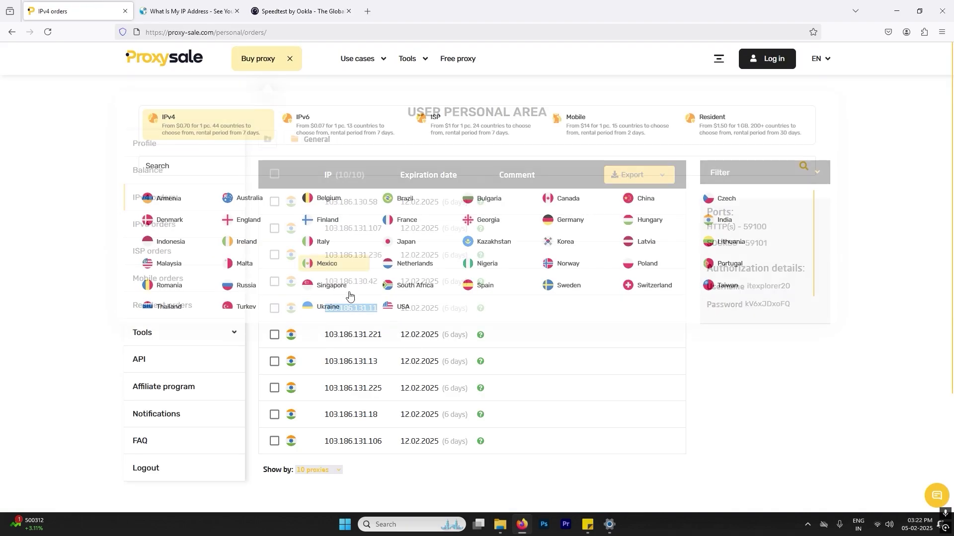
click(326, 3)
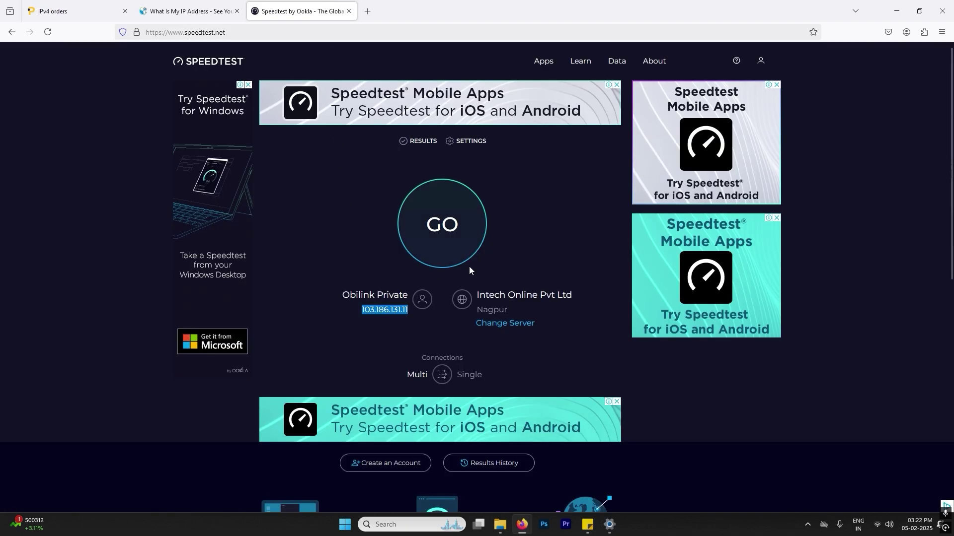
click(464, 253)
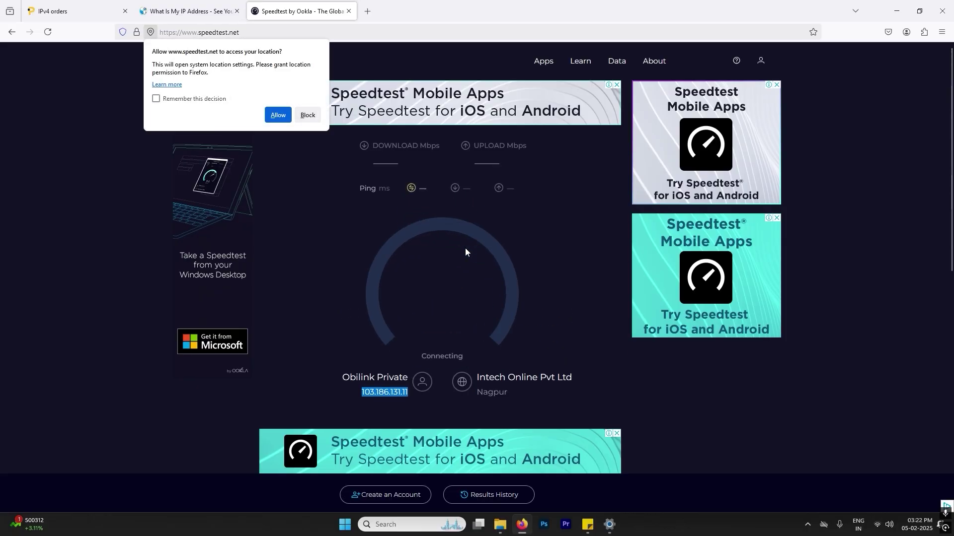